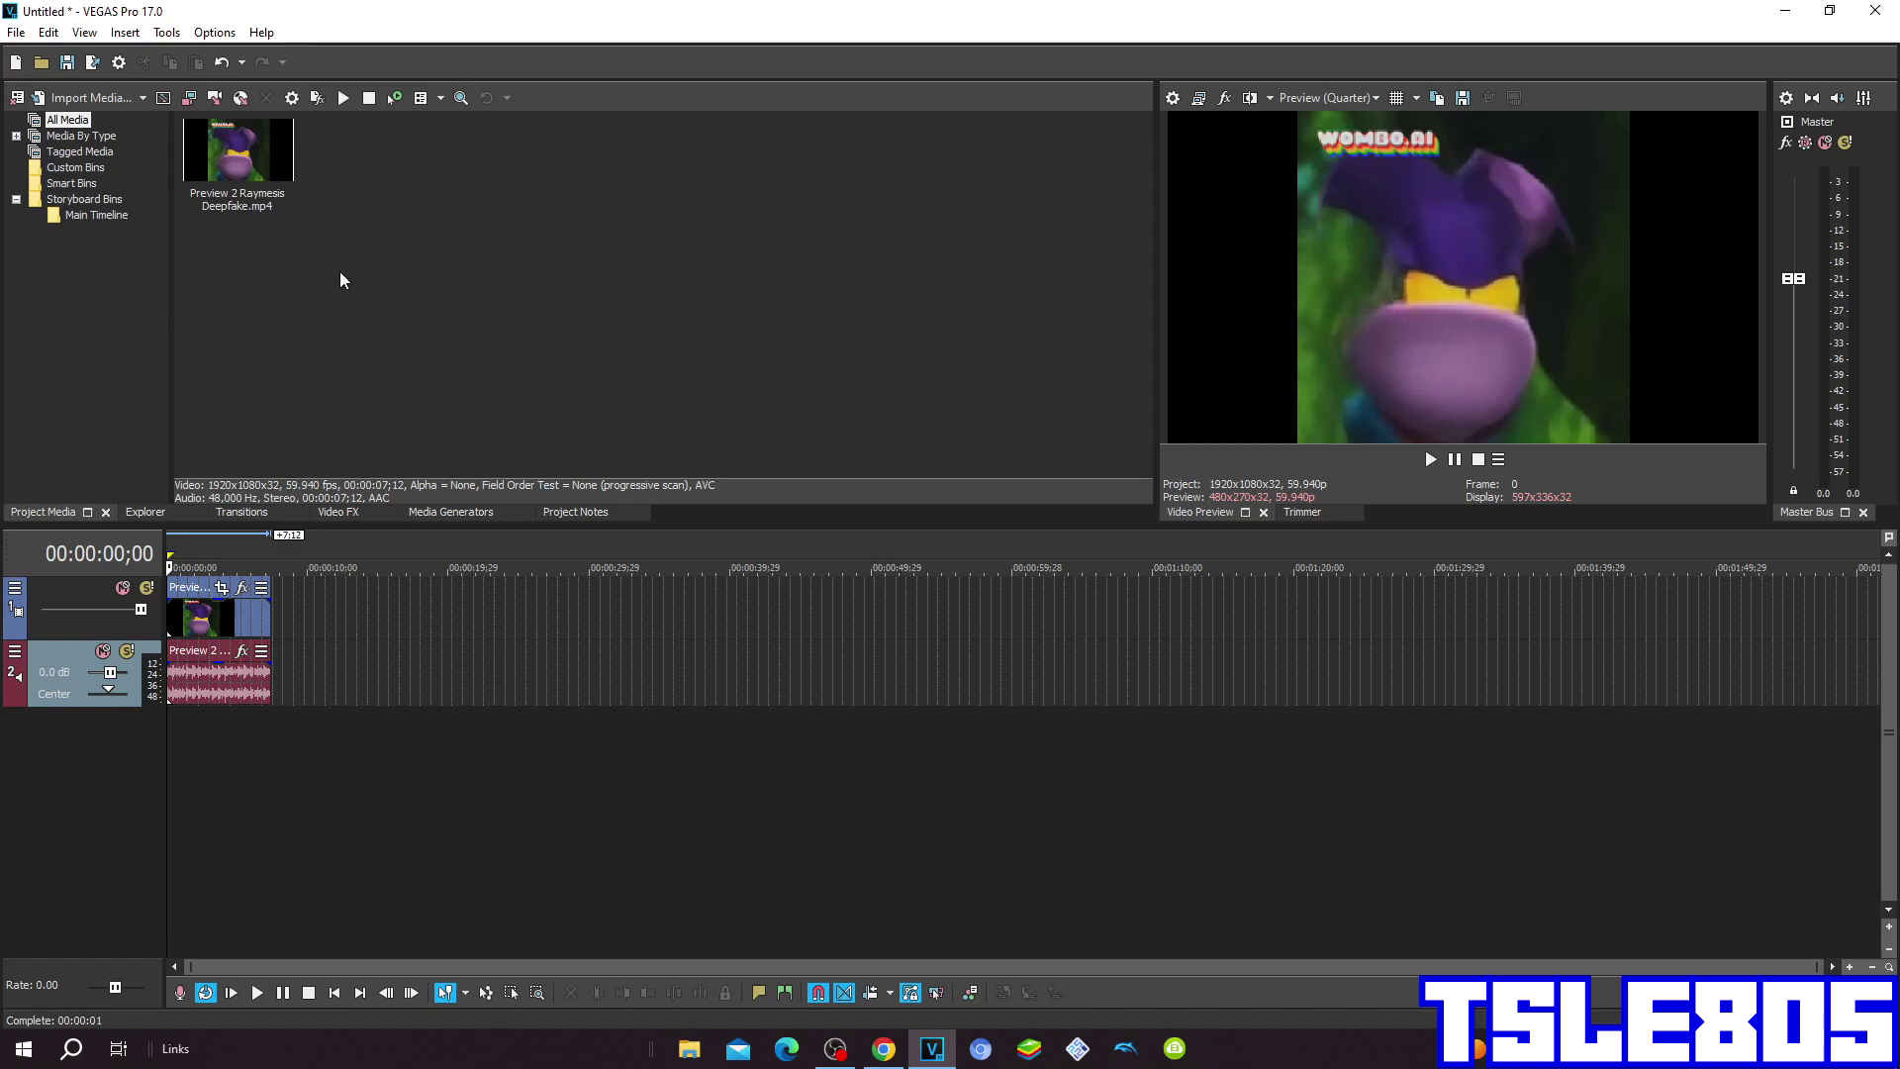
# - Show the Gradient Map preset gallery in the Video FX browser, leaving the deepfake clip unchanged
pyautogui.moveTo(353, 248)
pyautogui.mouseDown()
pyautogui.moveTo(306, 71)
pyautogui.moveTo(418, 199)
pyautogui.mouseUp()
pyautogui.moveTo(425, 276); pyautogui.dragTo(406, 260)
pyautogui.click(345, 512)
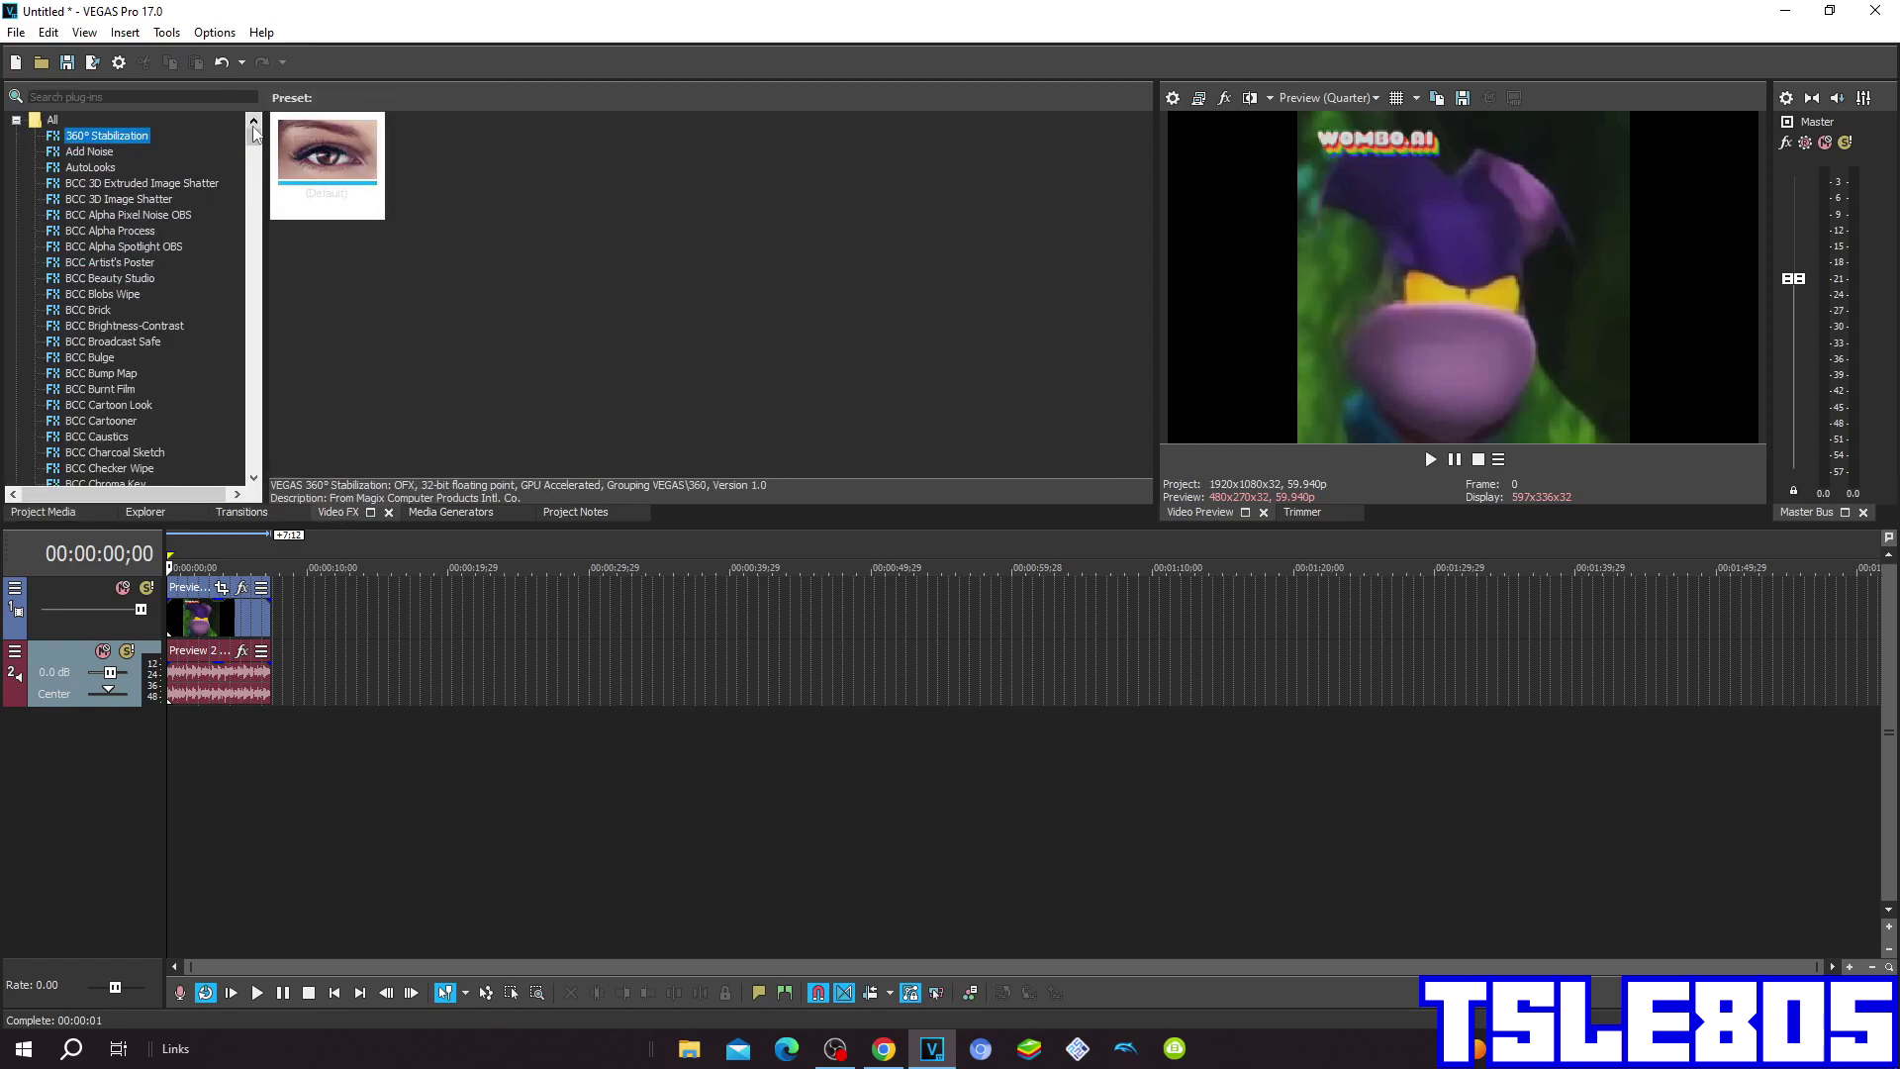
pyautogui.moveTo(256, 137); pyautogui.dragTo(210, 306)
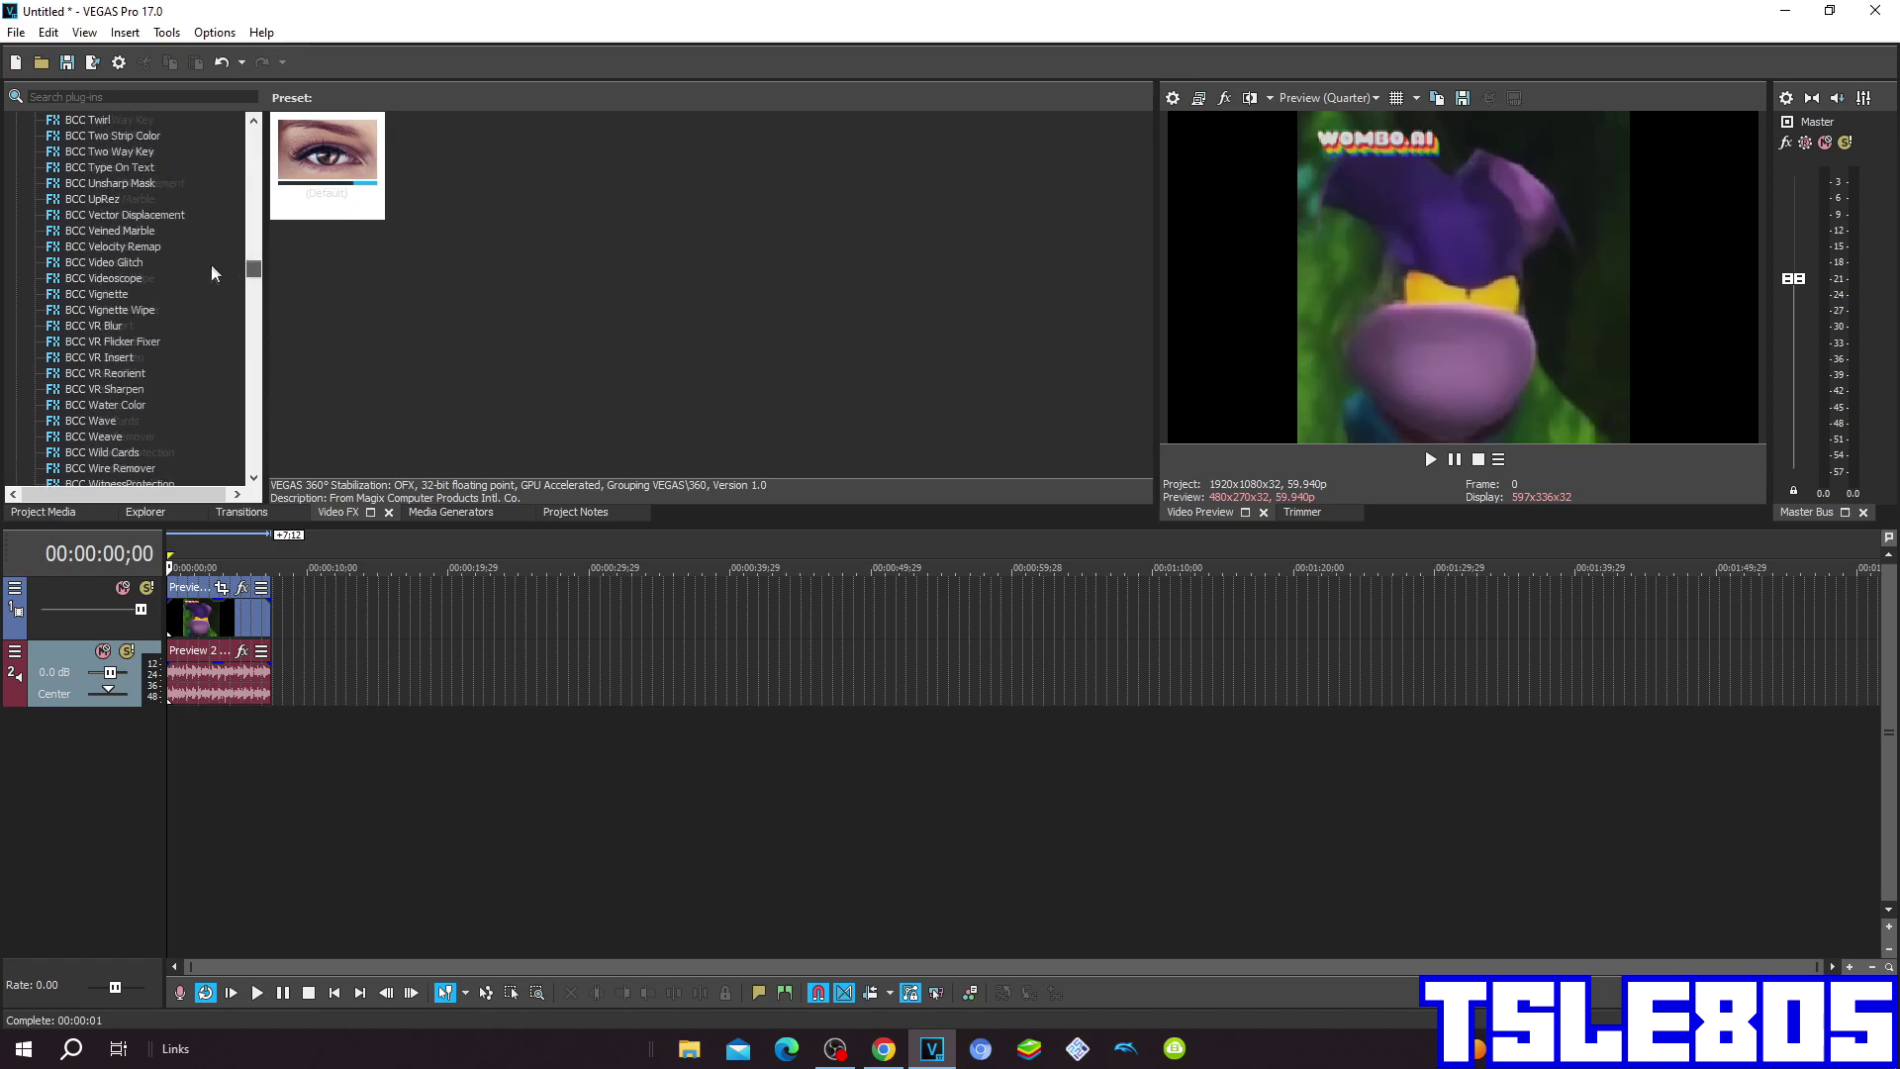
pyautogui.scroll(4, 205, 298)
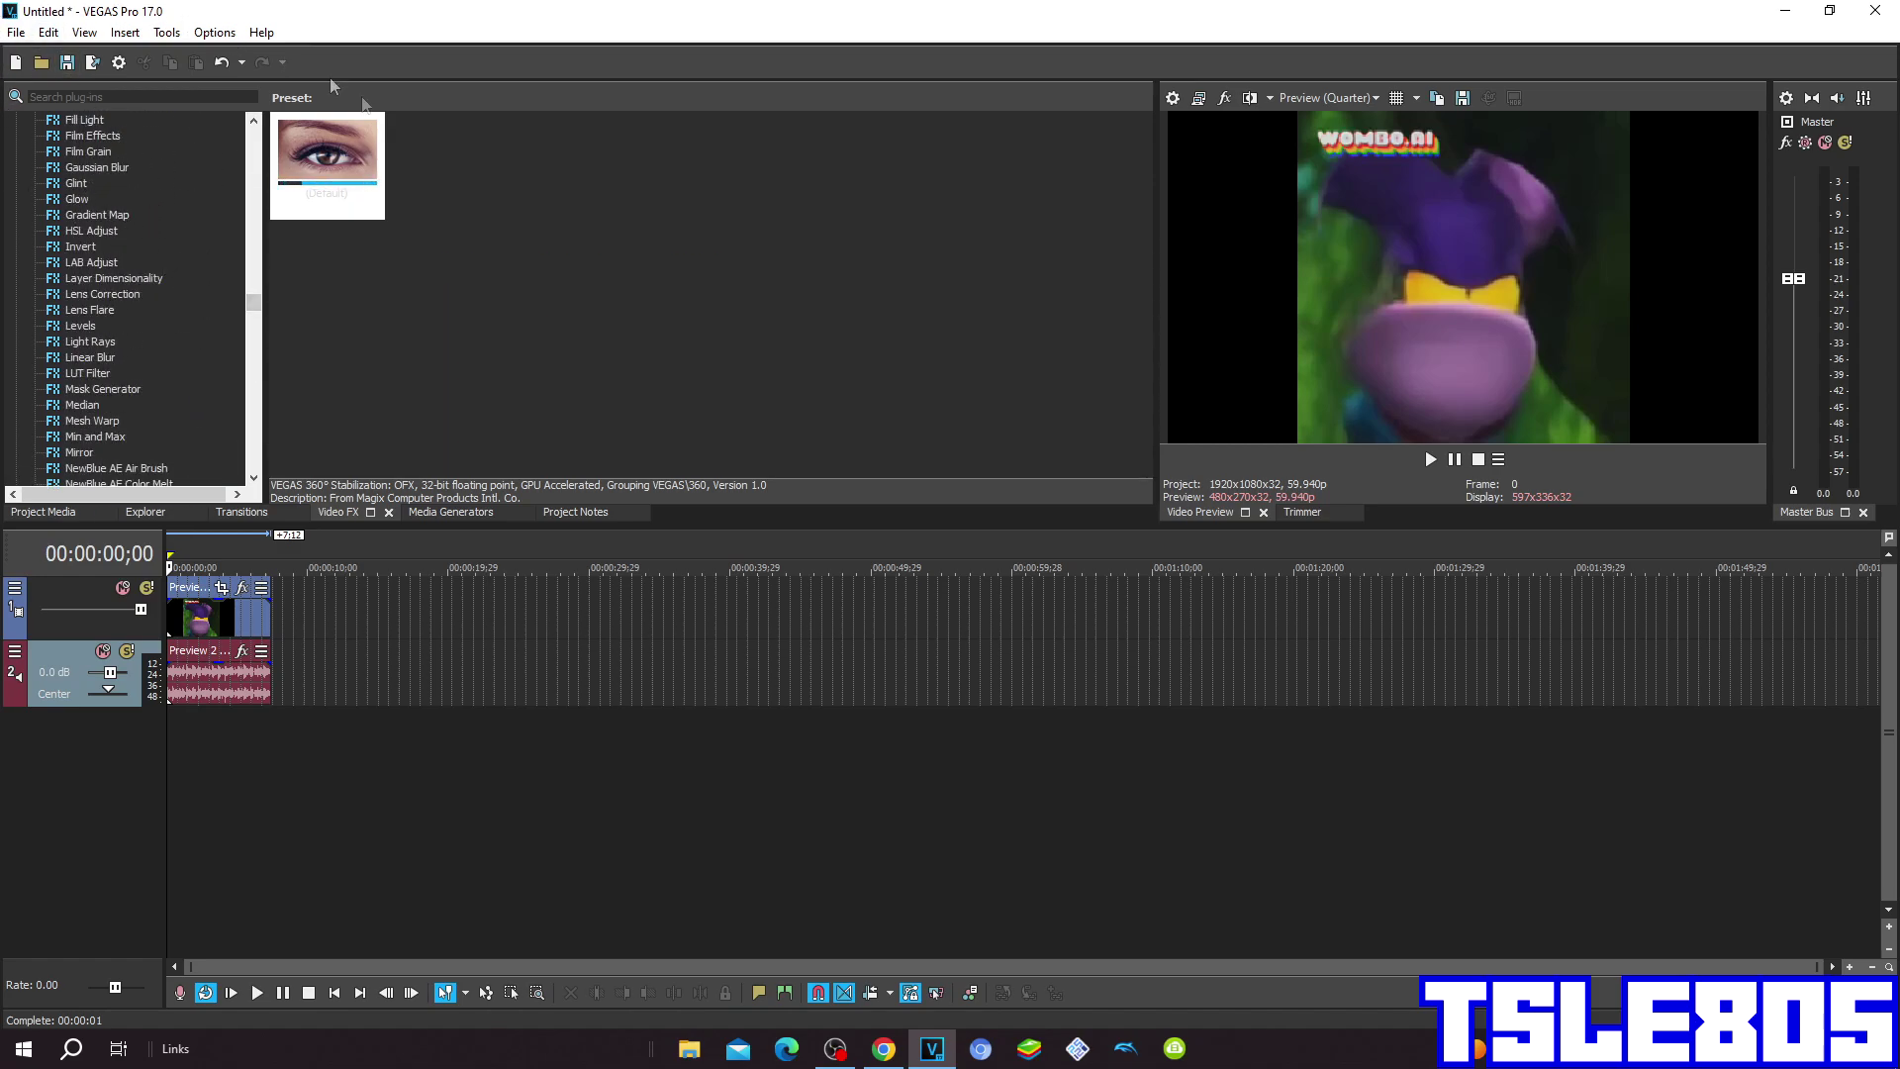
pyautogui.click(56, 217)
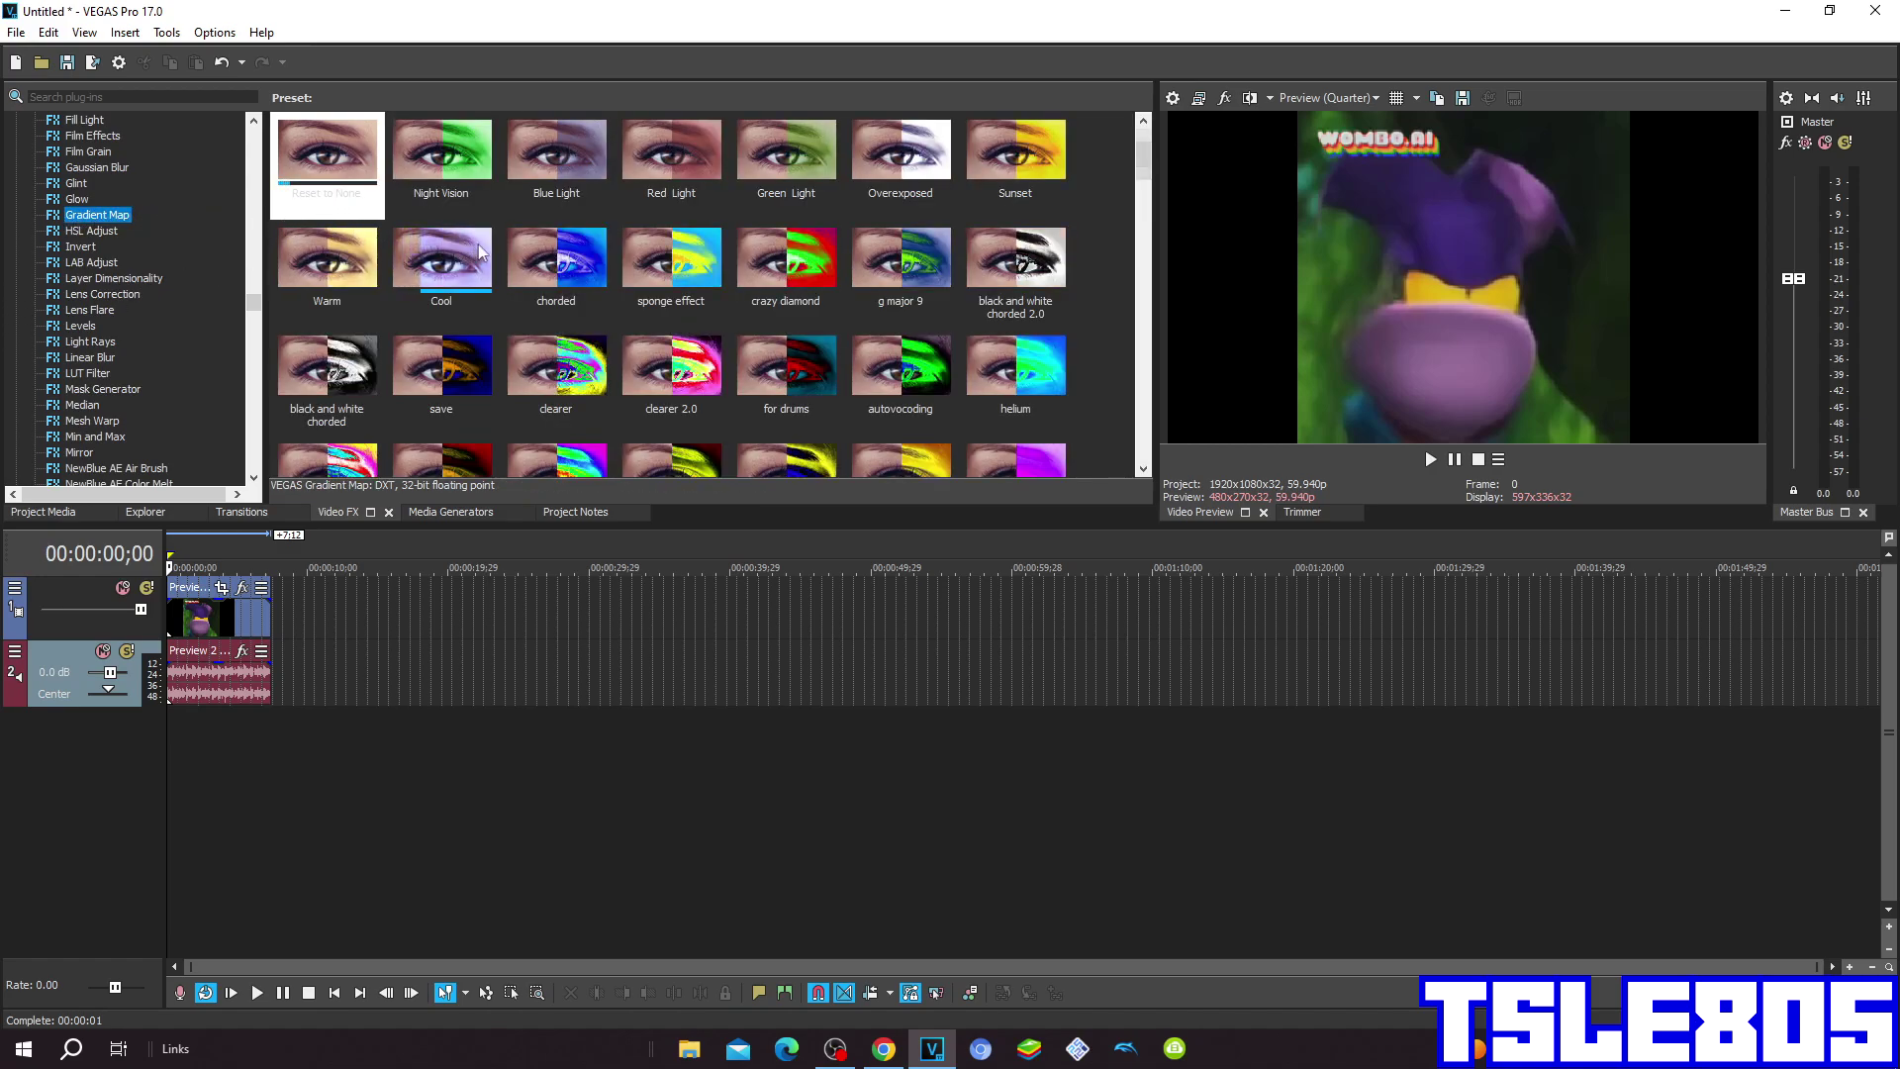
pyautogui.scroll(-2, 478, 252)
pyautogui.moveTo(1017, 163); pyautogui.dragTo(238, 598)
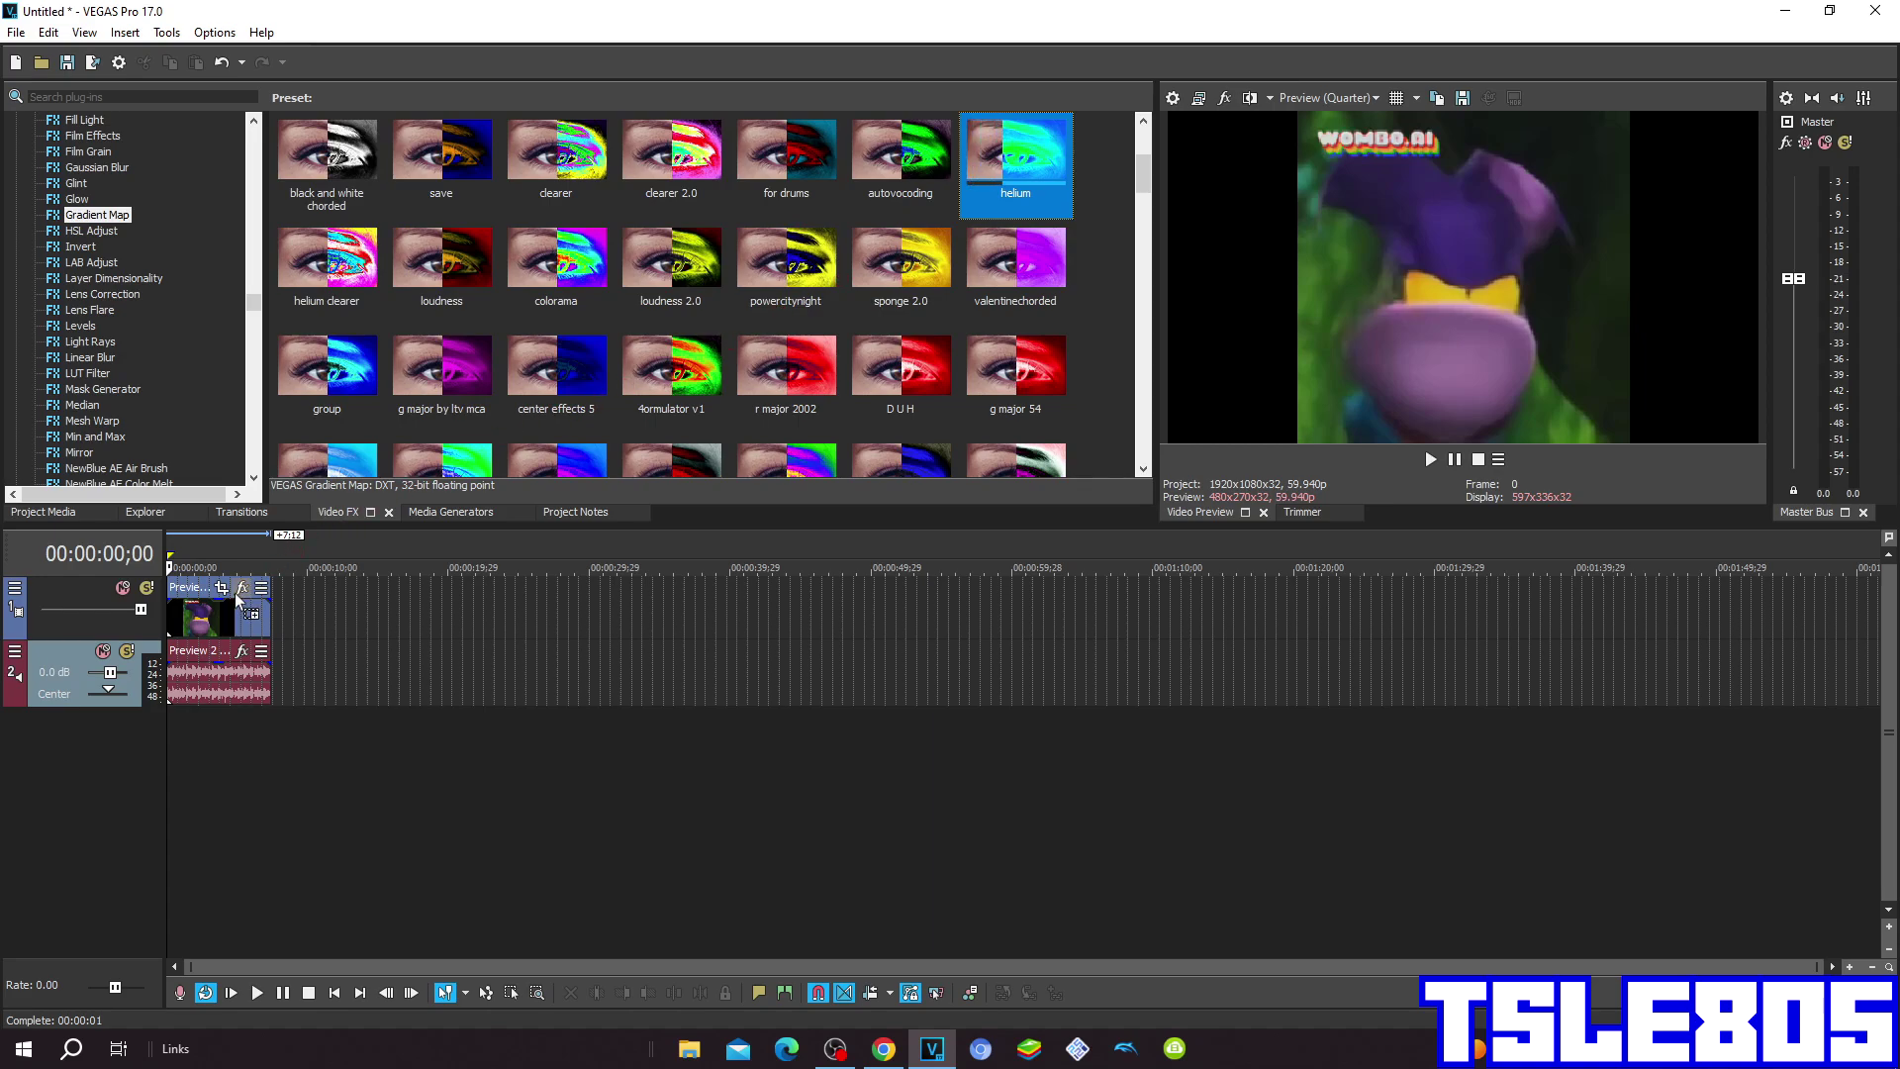
# - Edit the blue, middle-stop and end-stop green/blue gradient values for a cyan-green tint, then close the dialog
pyautogui.moveTo(796, 398); pyautogui.dragTo(1072, 247)
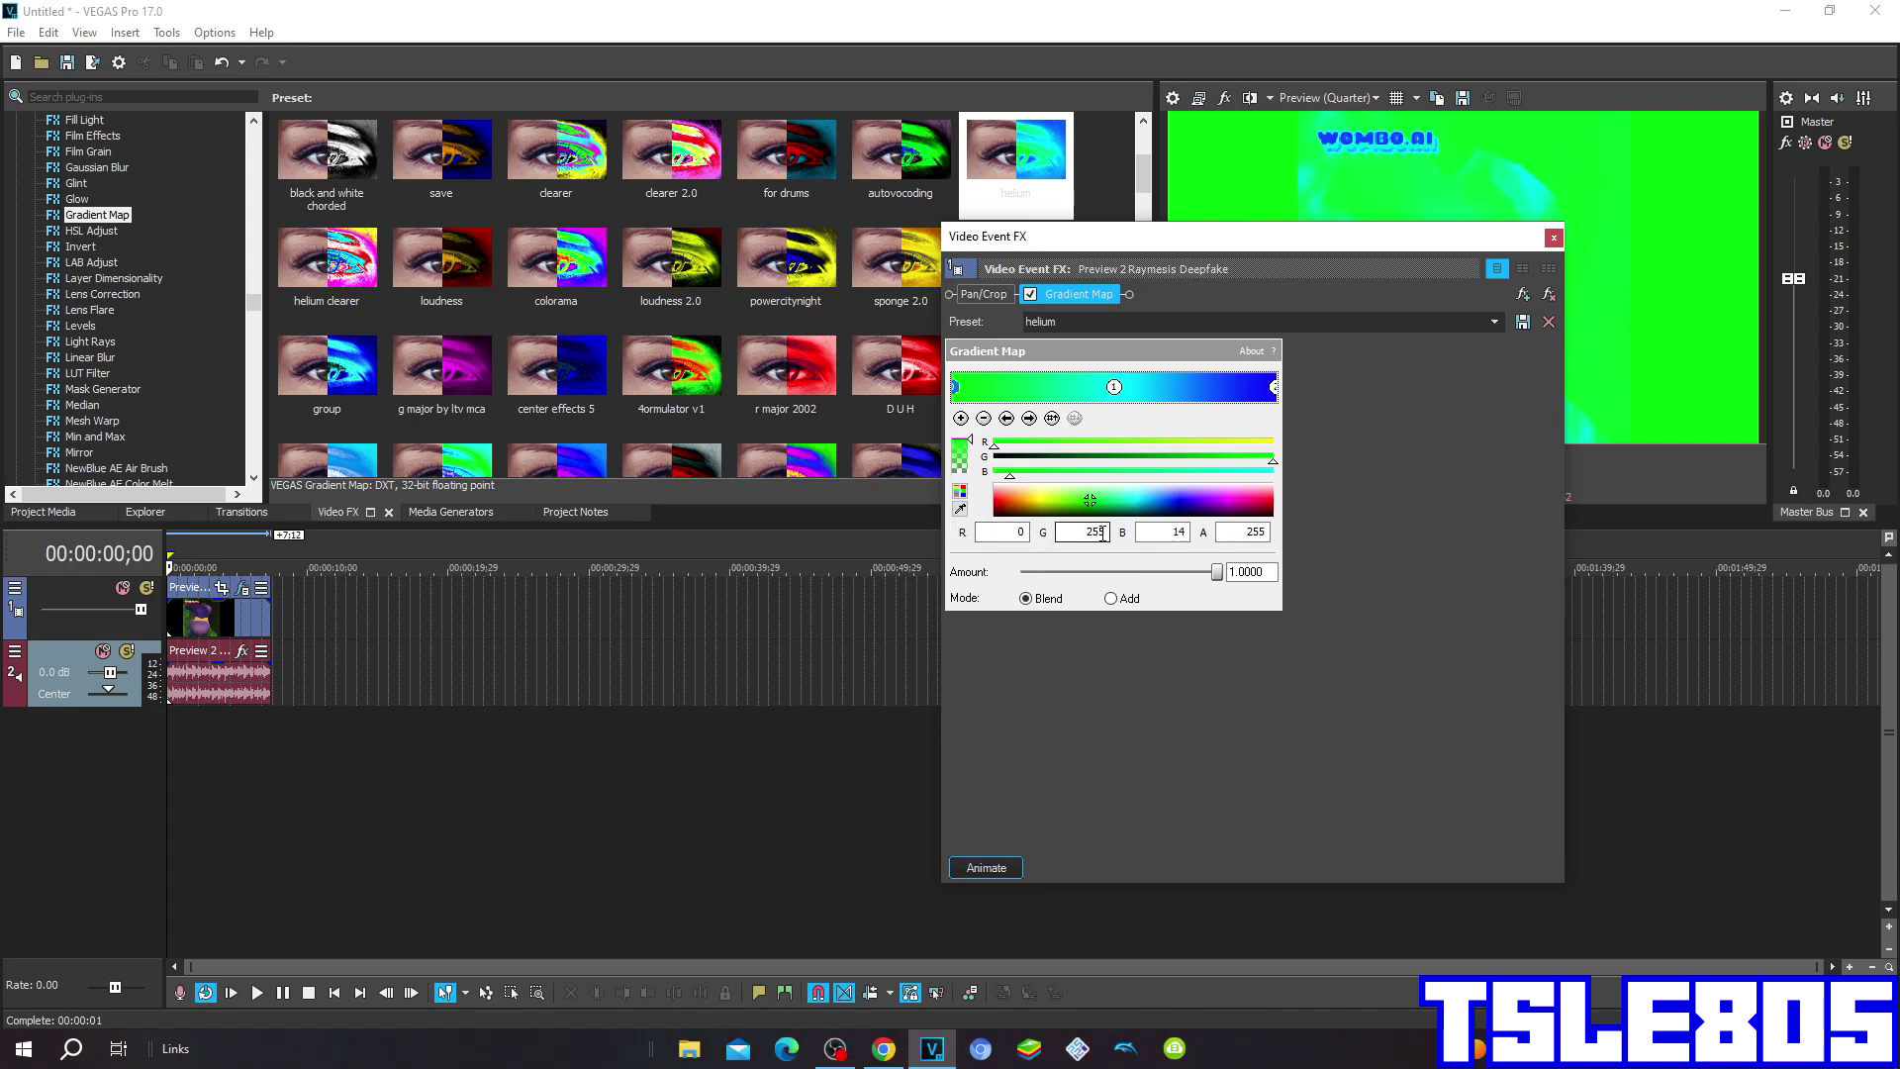
pyautogui.click(1173, 532)
pyautogui.click(1255, 536)
pyautogui.click(1115, 388)
pyautogui.write('247')
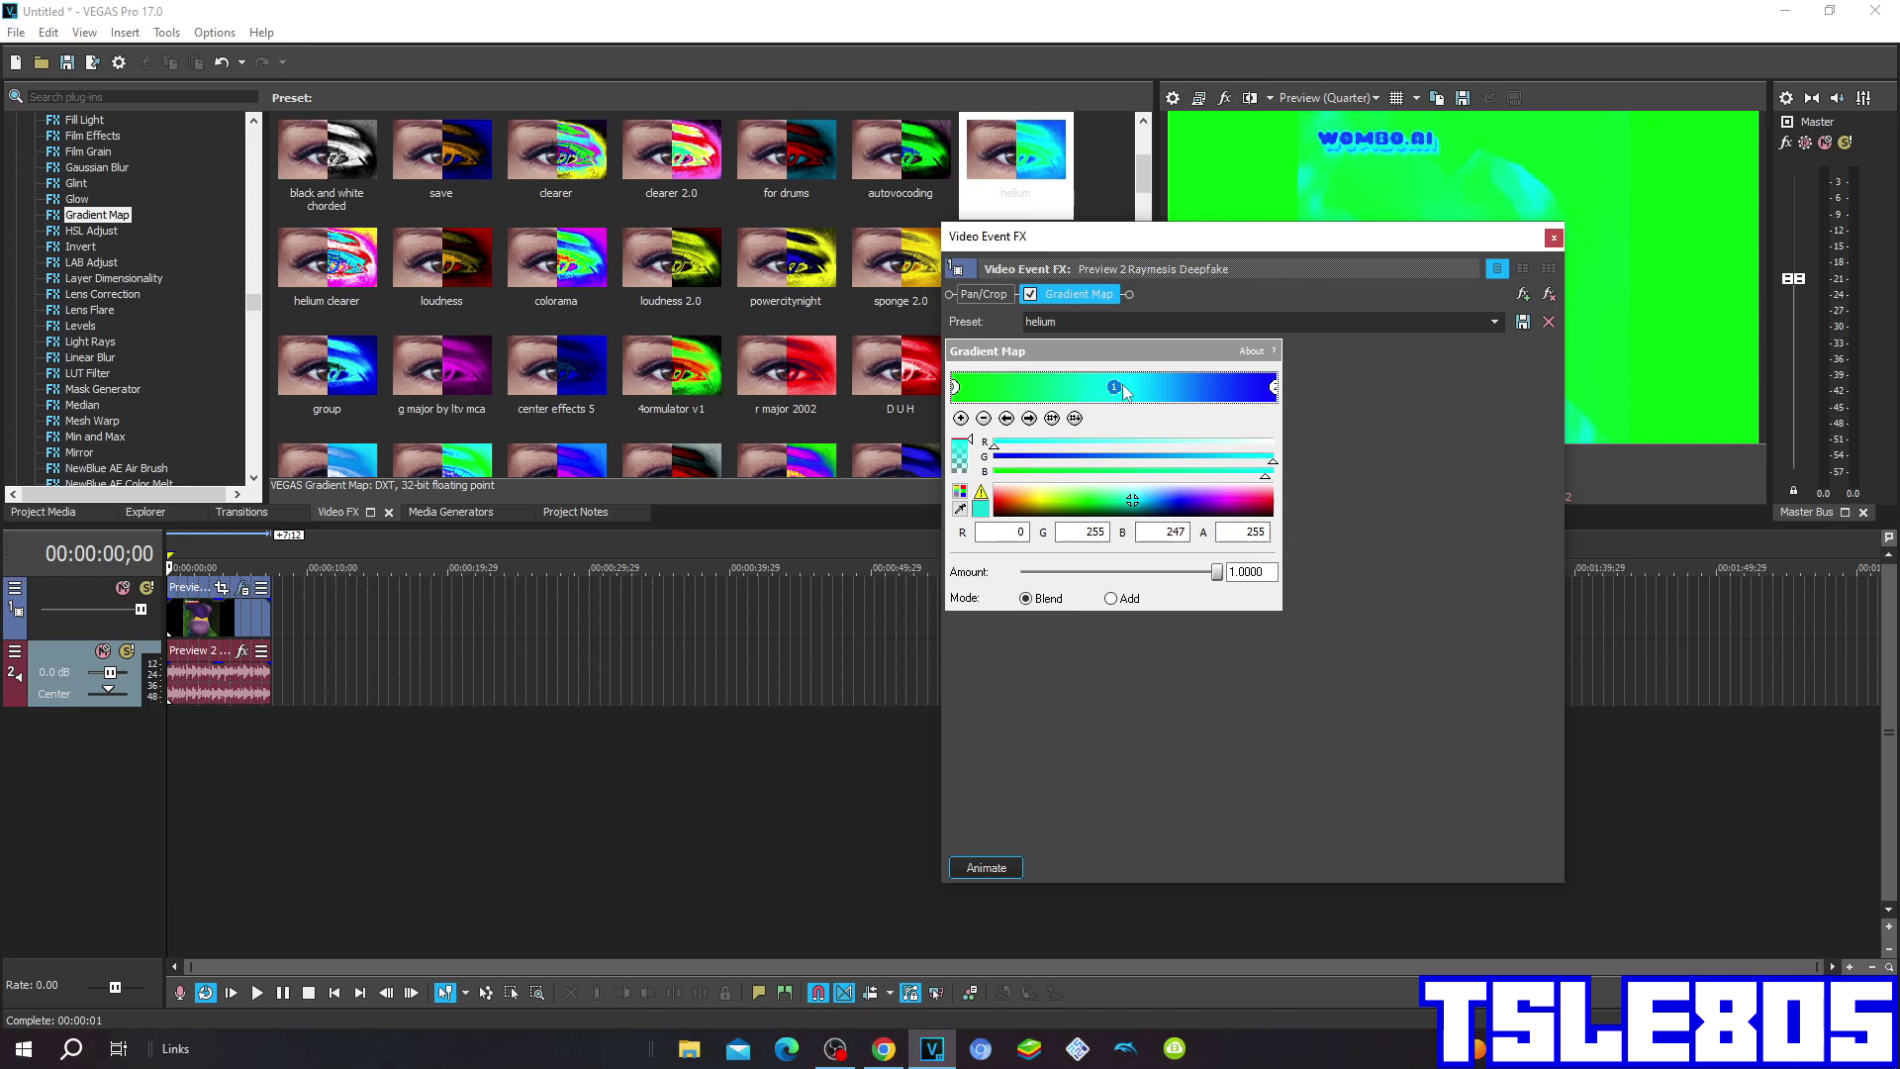
pyautogui.click(1276, 392)
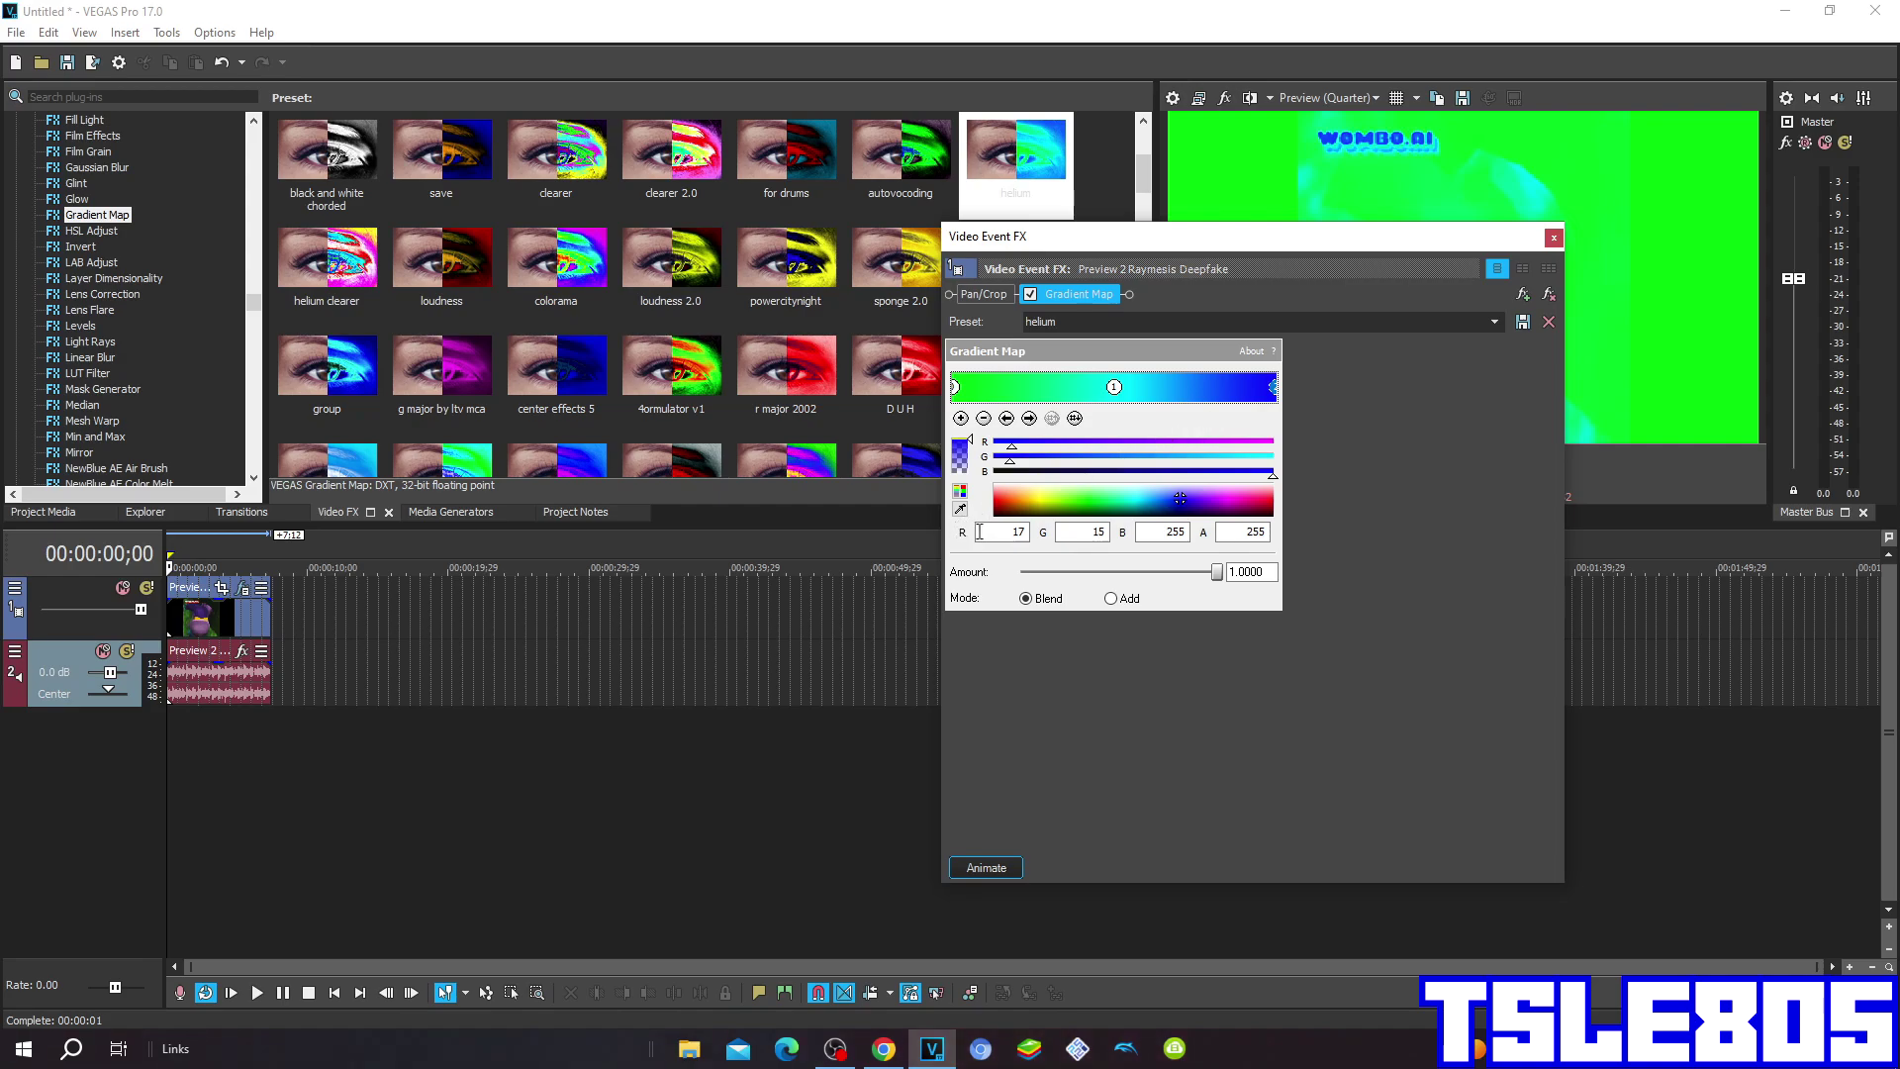
pyautogui.click(1085, 542)
pyautogui.click(1163, 532)
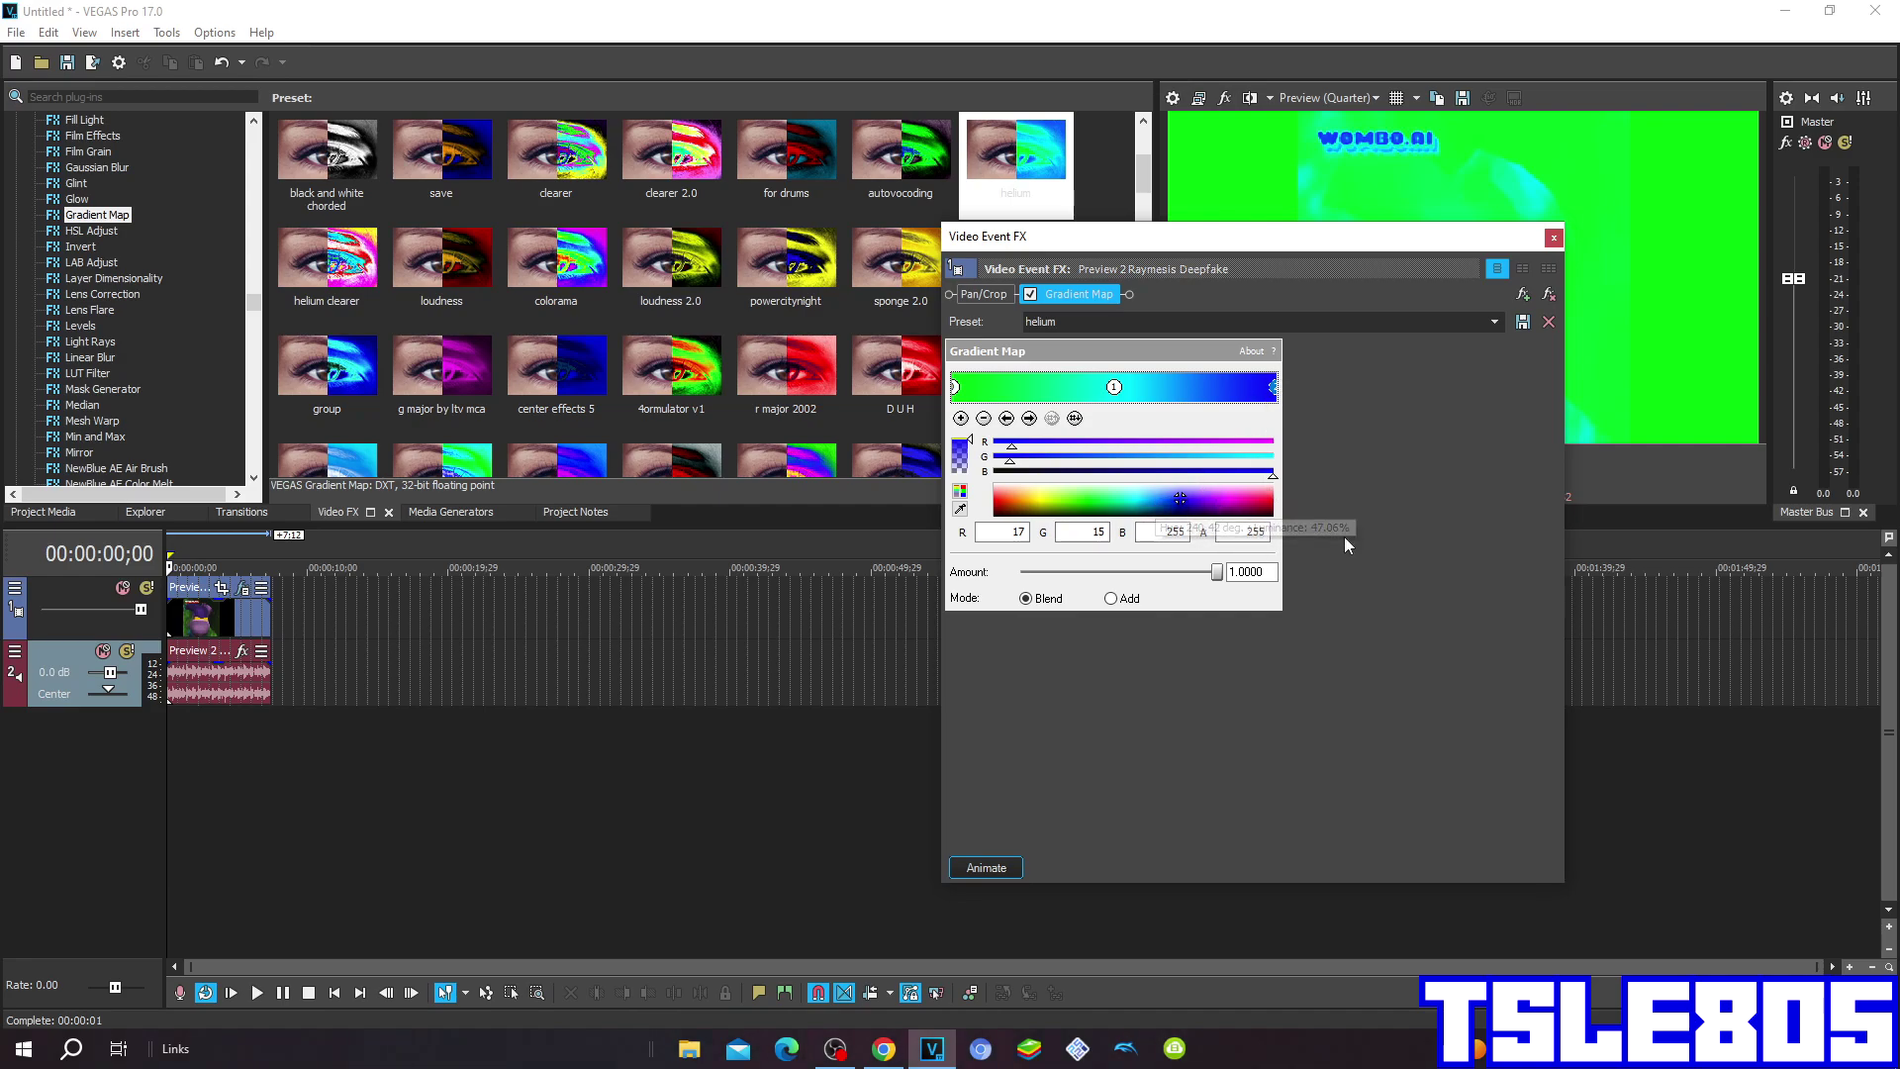
pyautogui.click(1554, 237)
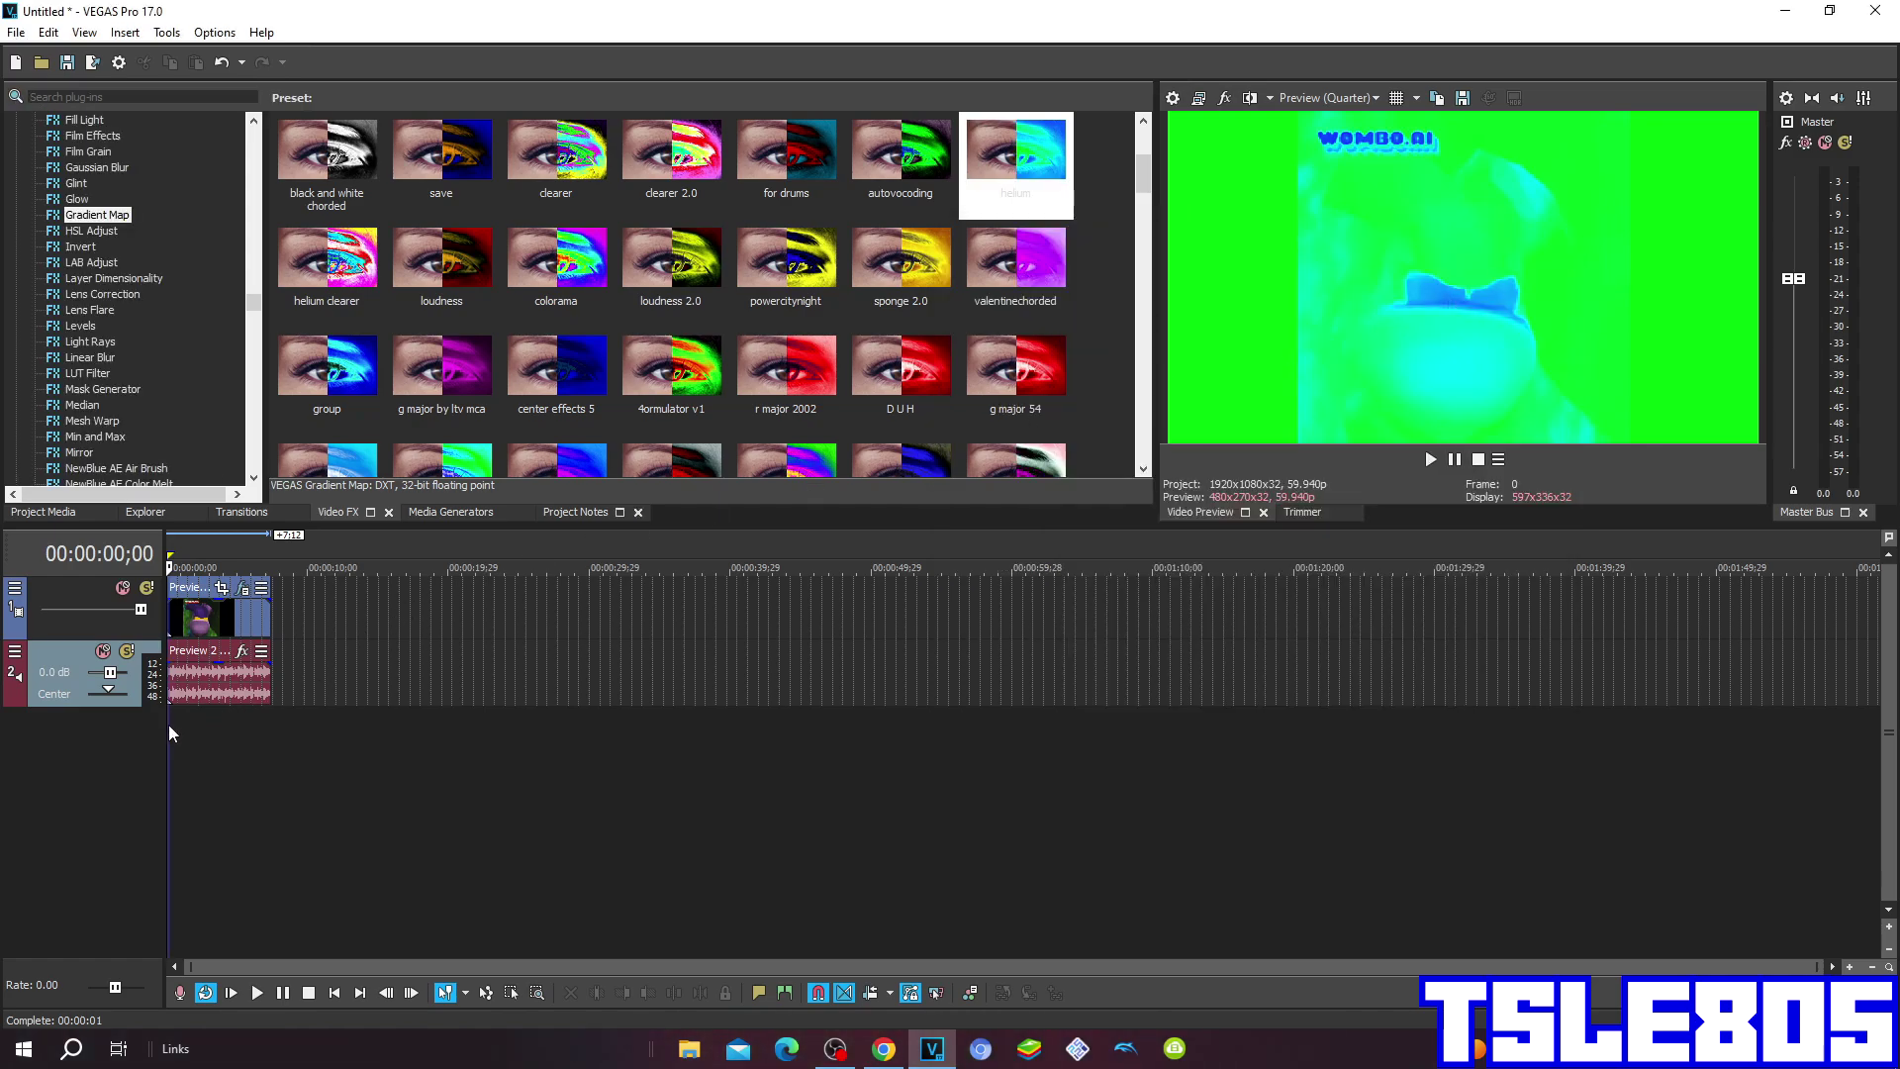
pyautogui.click(241, 650)
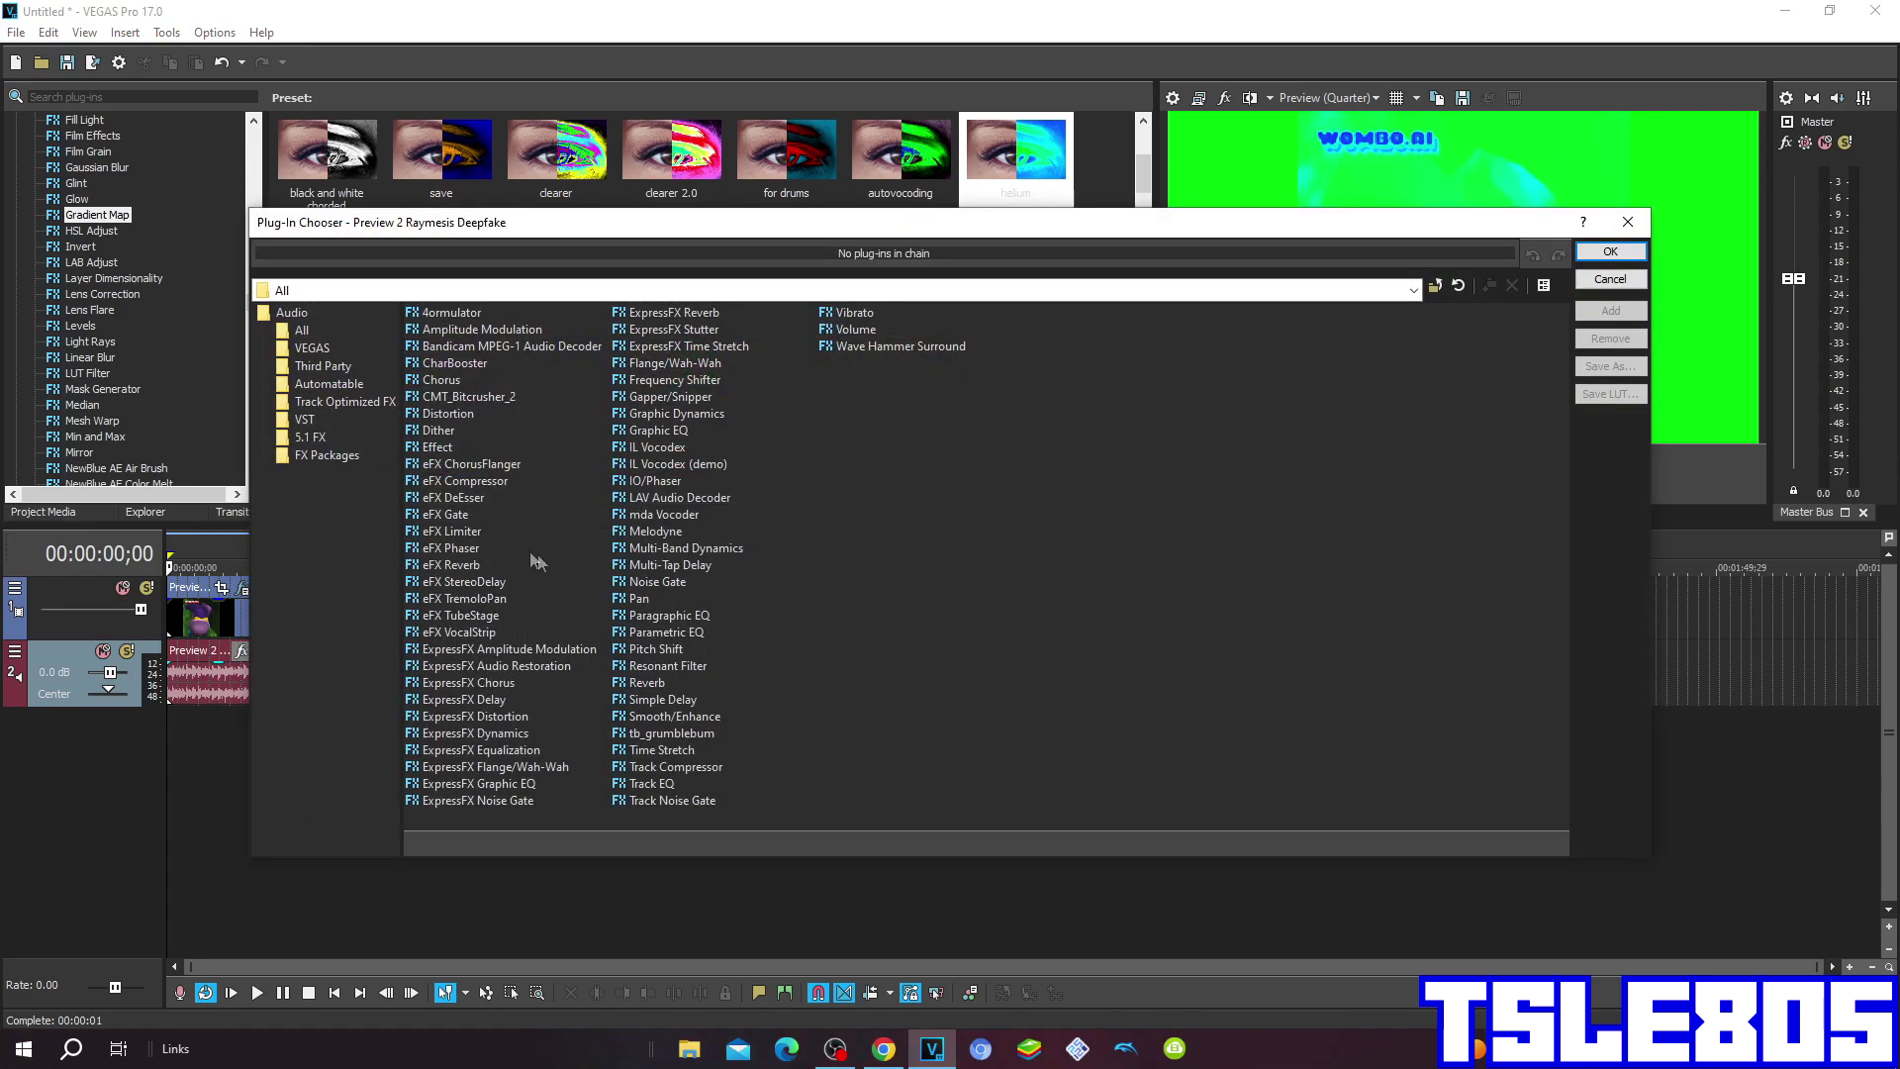
# - Add IL Vocodex to the deepfake clip's audio FX chain and confirm with OK
pyautogui.click(635, 451)
pyautogui.doubleClick(631, 444)
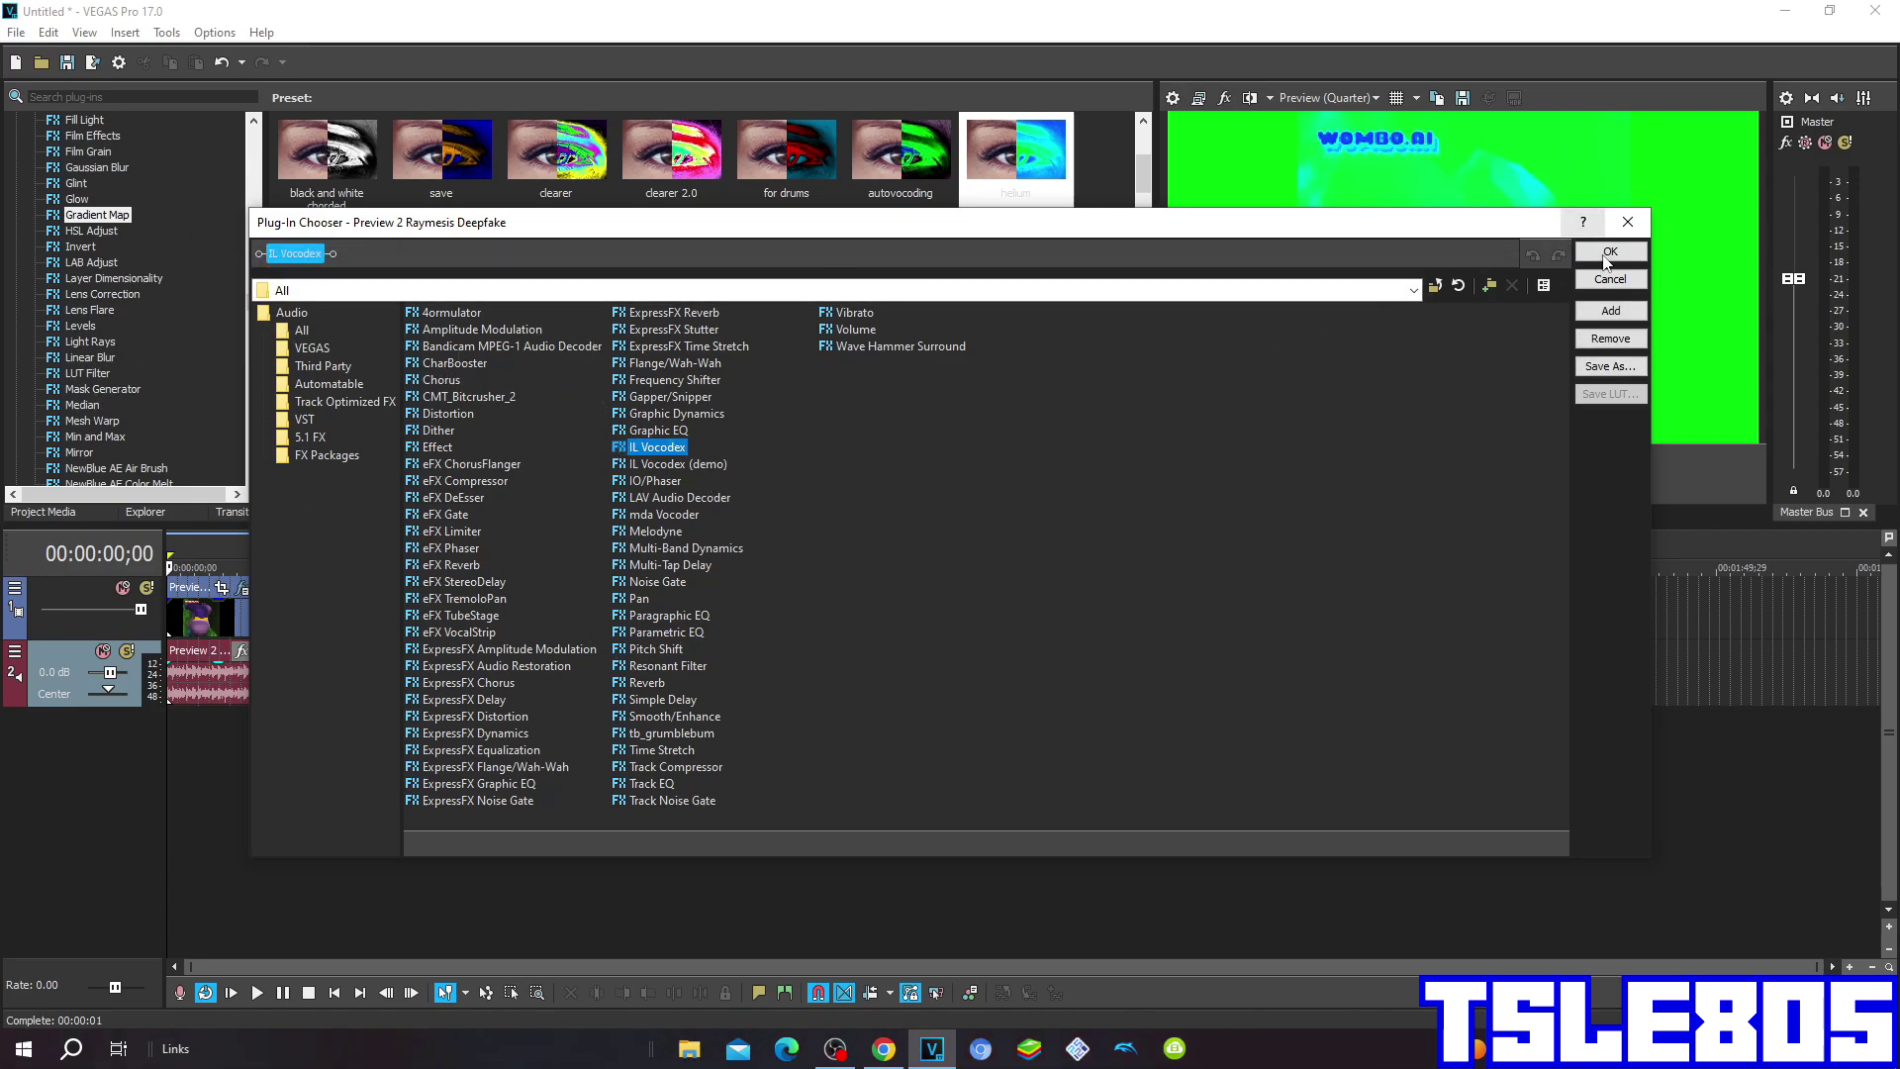
pyautogui.click(1589, 252)
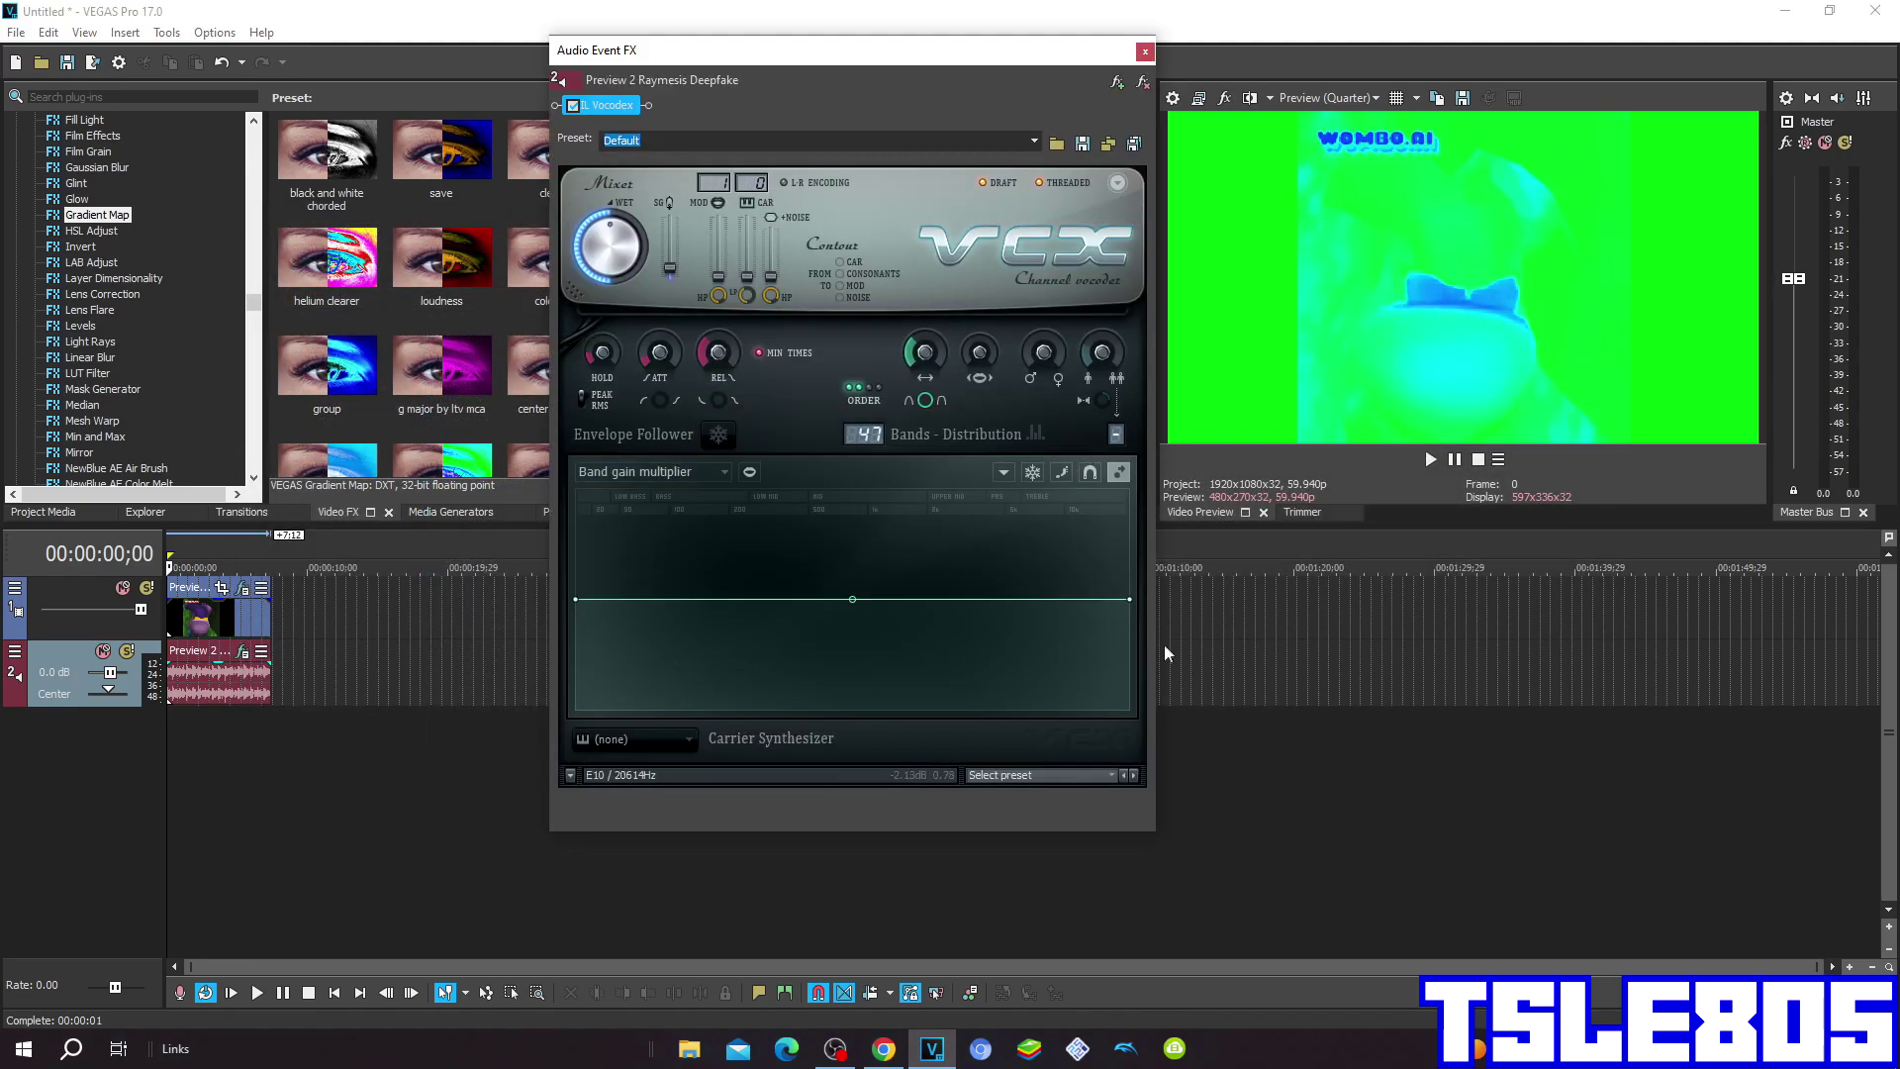
# - Apply the Helium preset in Vocodex and close the Audio Event FX window
pyautogui.click(1106, 777)
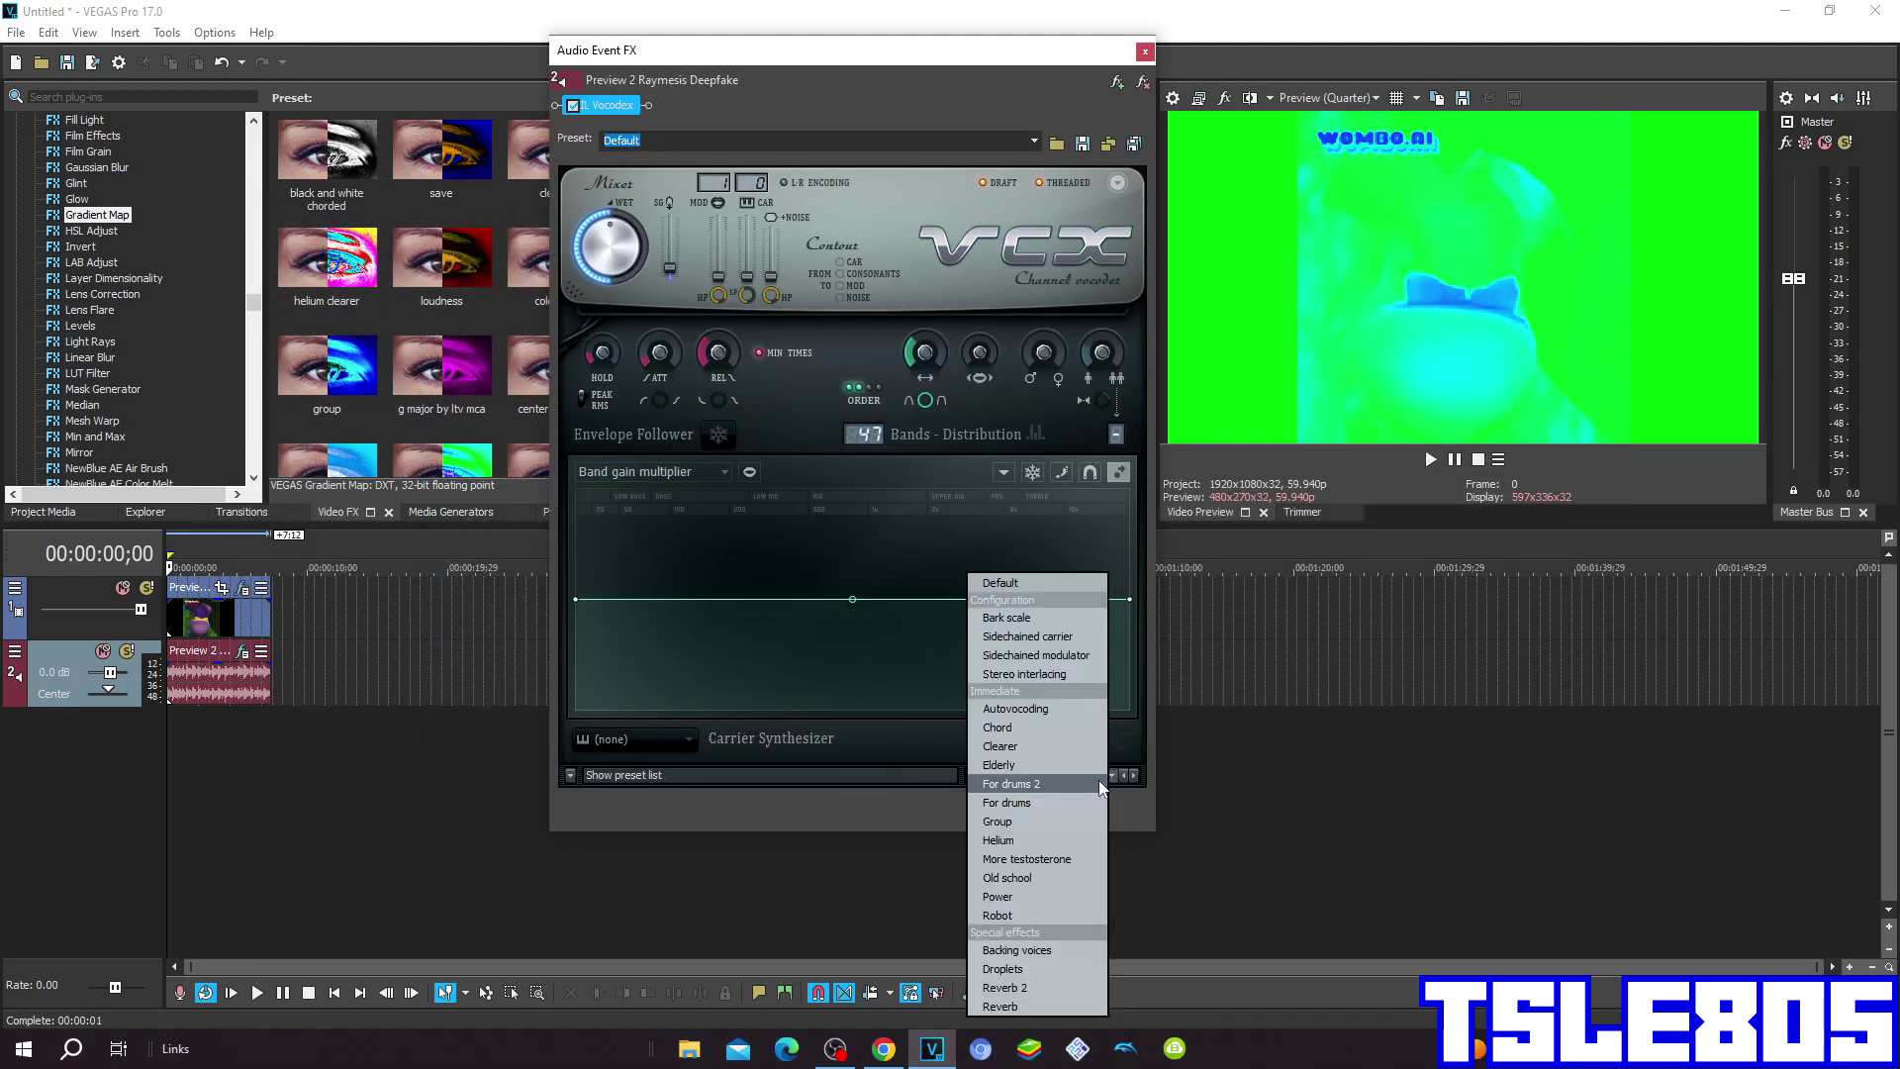
pyautogui.click(787, 782)
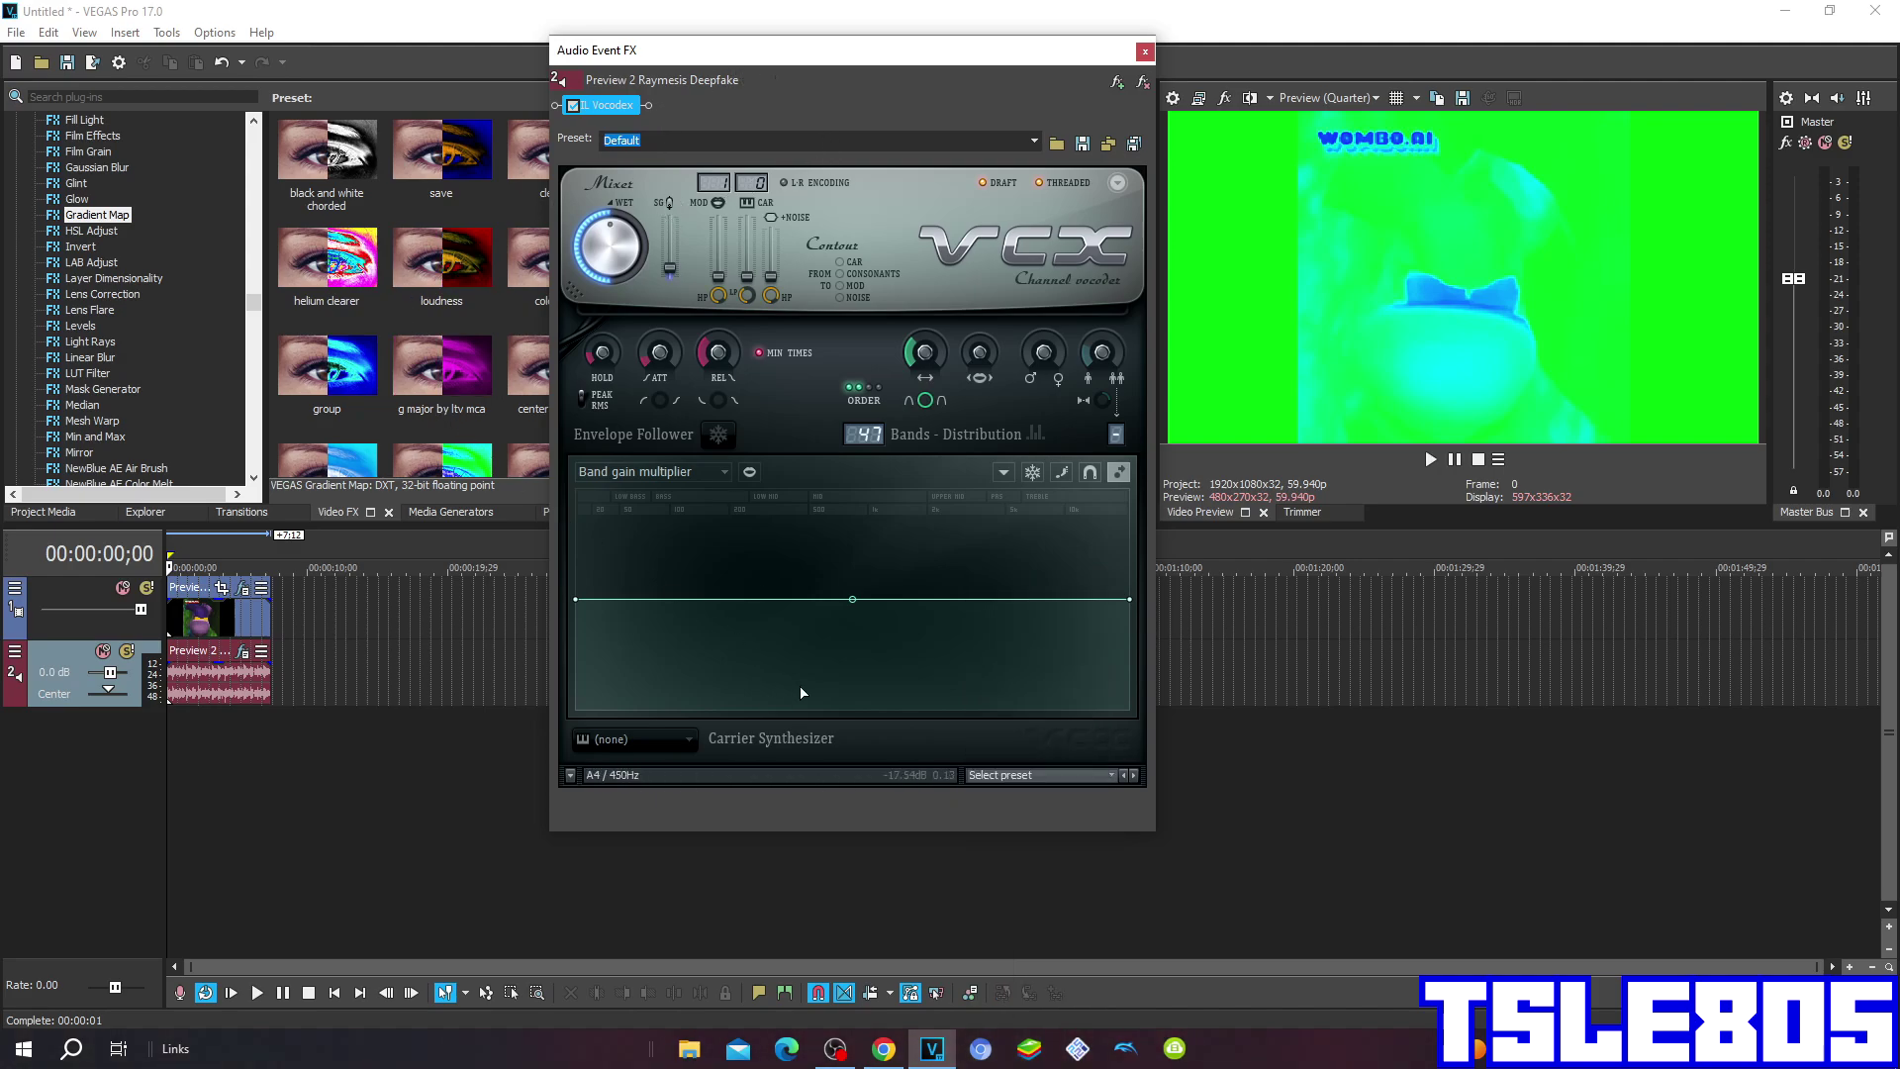
pyautogui.click(997, 774)
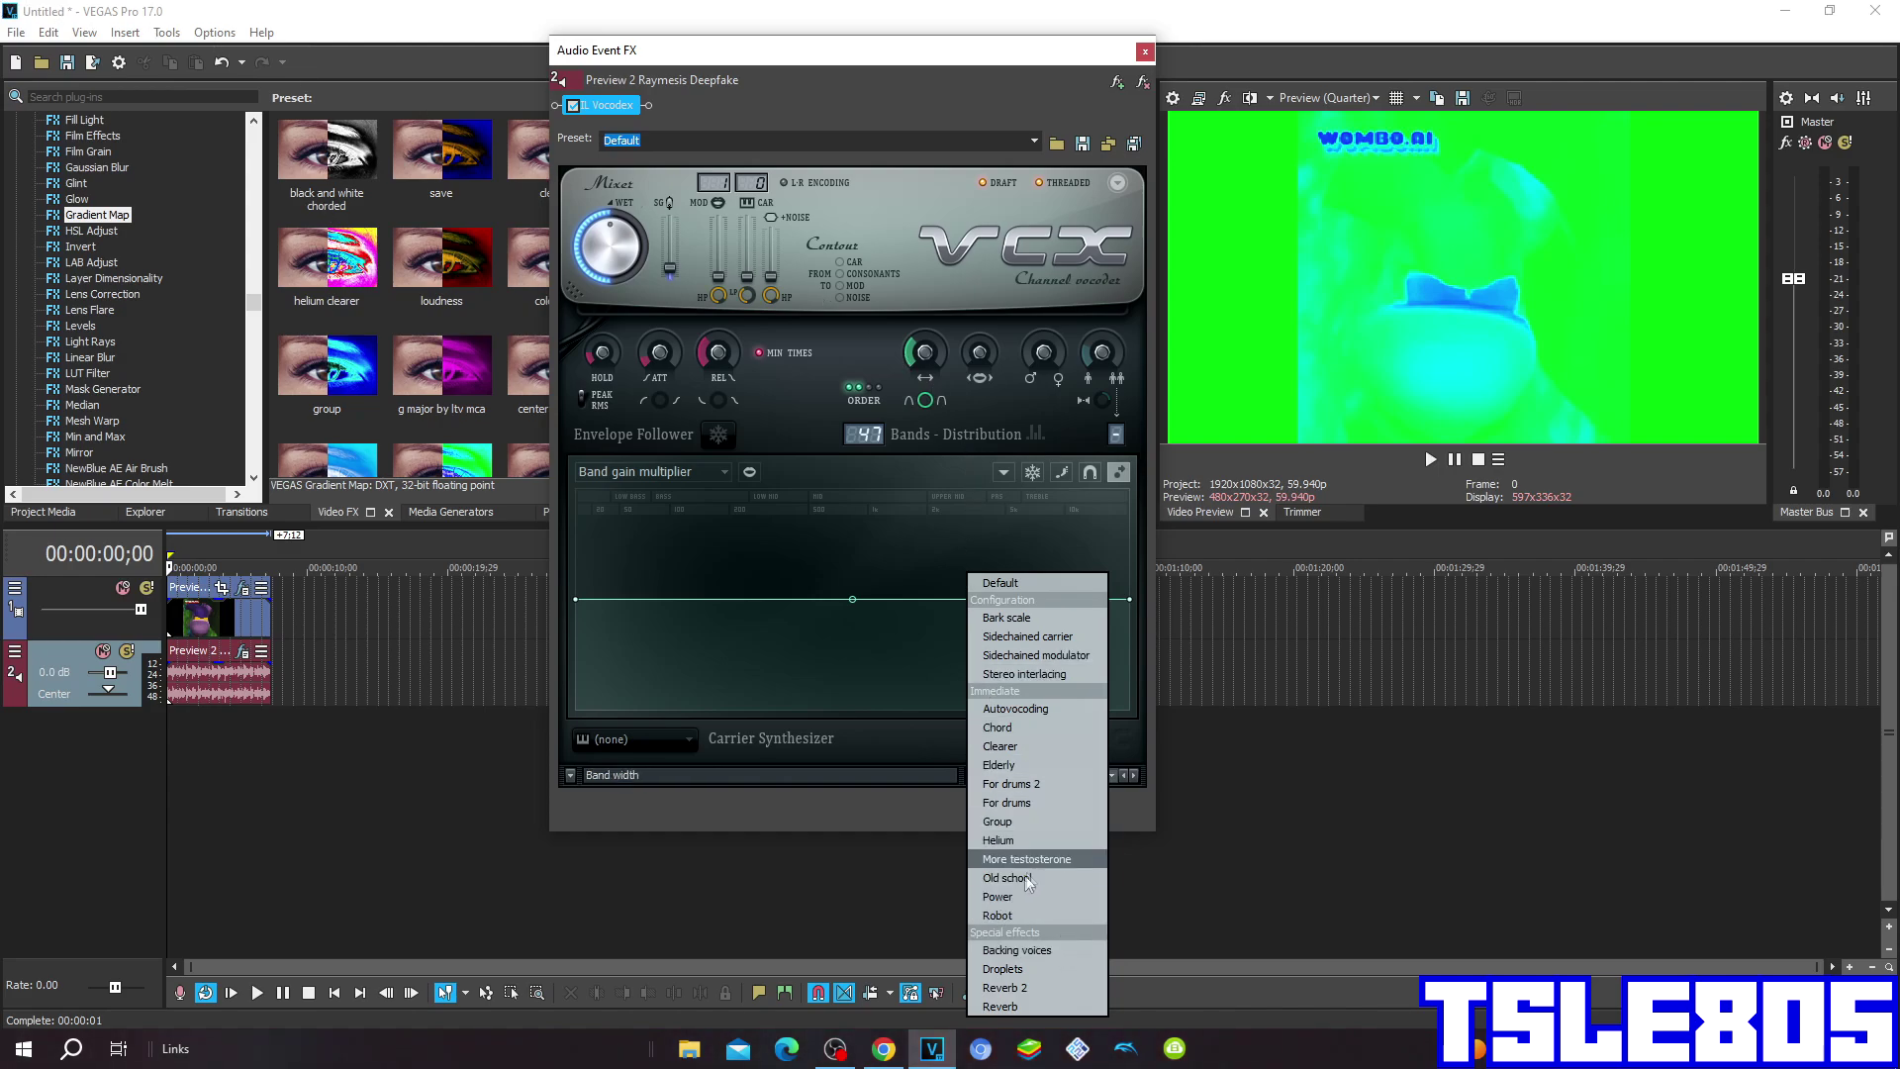
pyautogui.click(1031, 844)
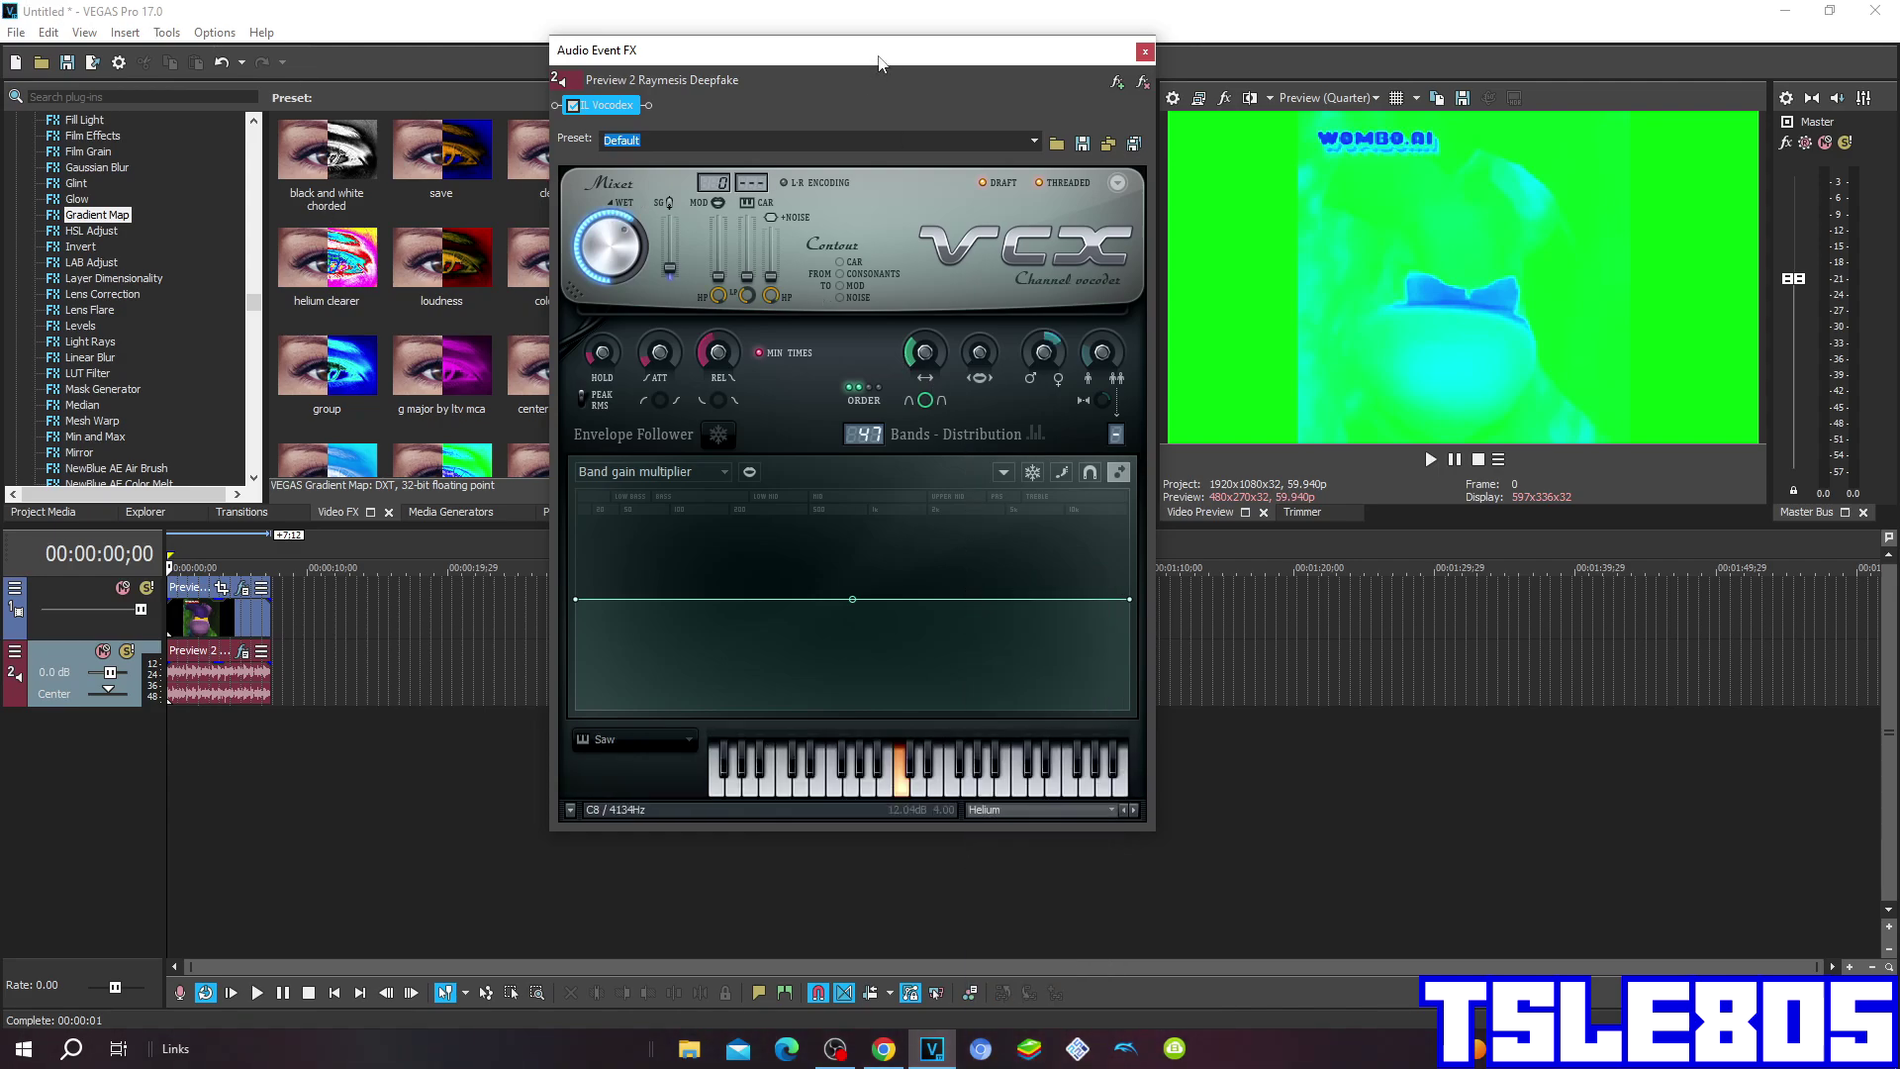
pyautogui.moveTo(879, 56); pyautogui.dragTo(1139, 78)
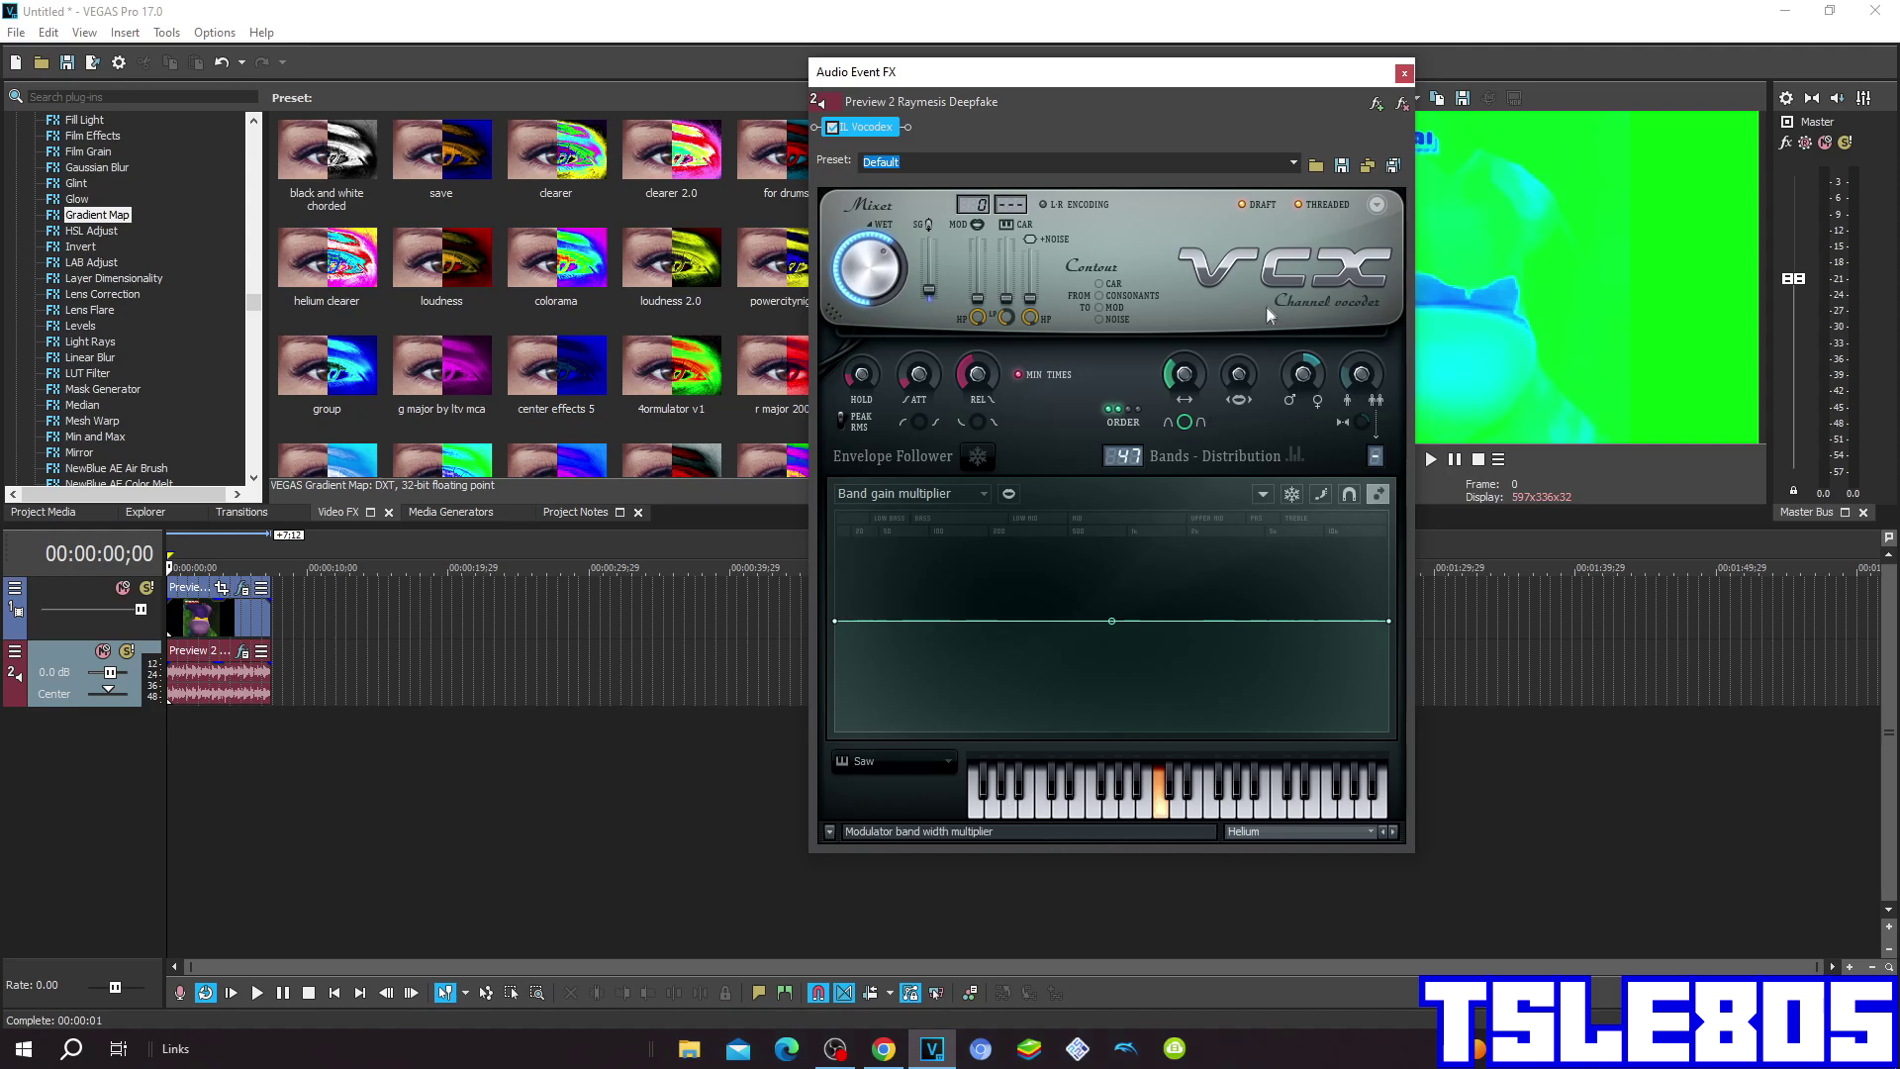
pyautogui.click(1404, 73)
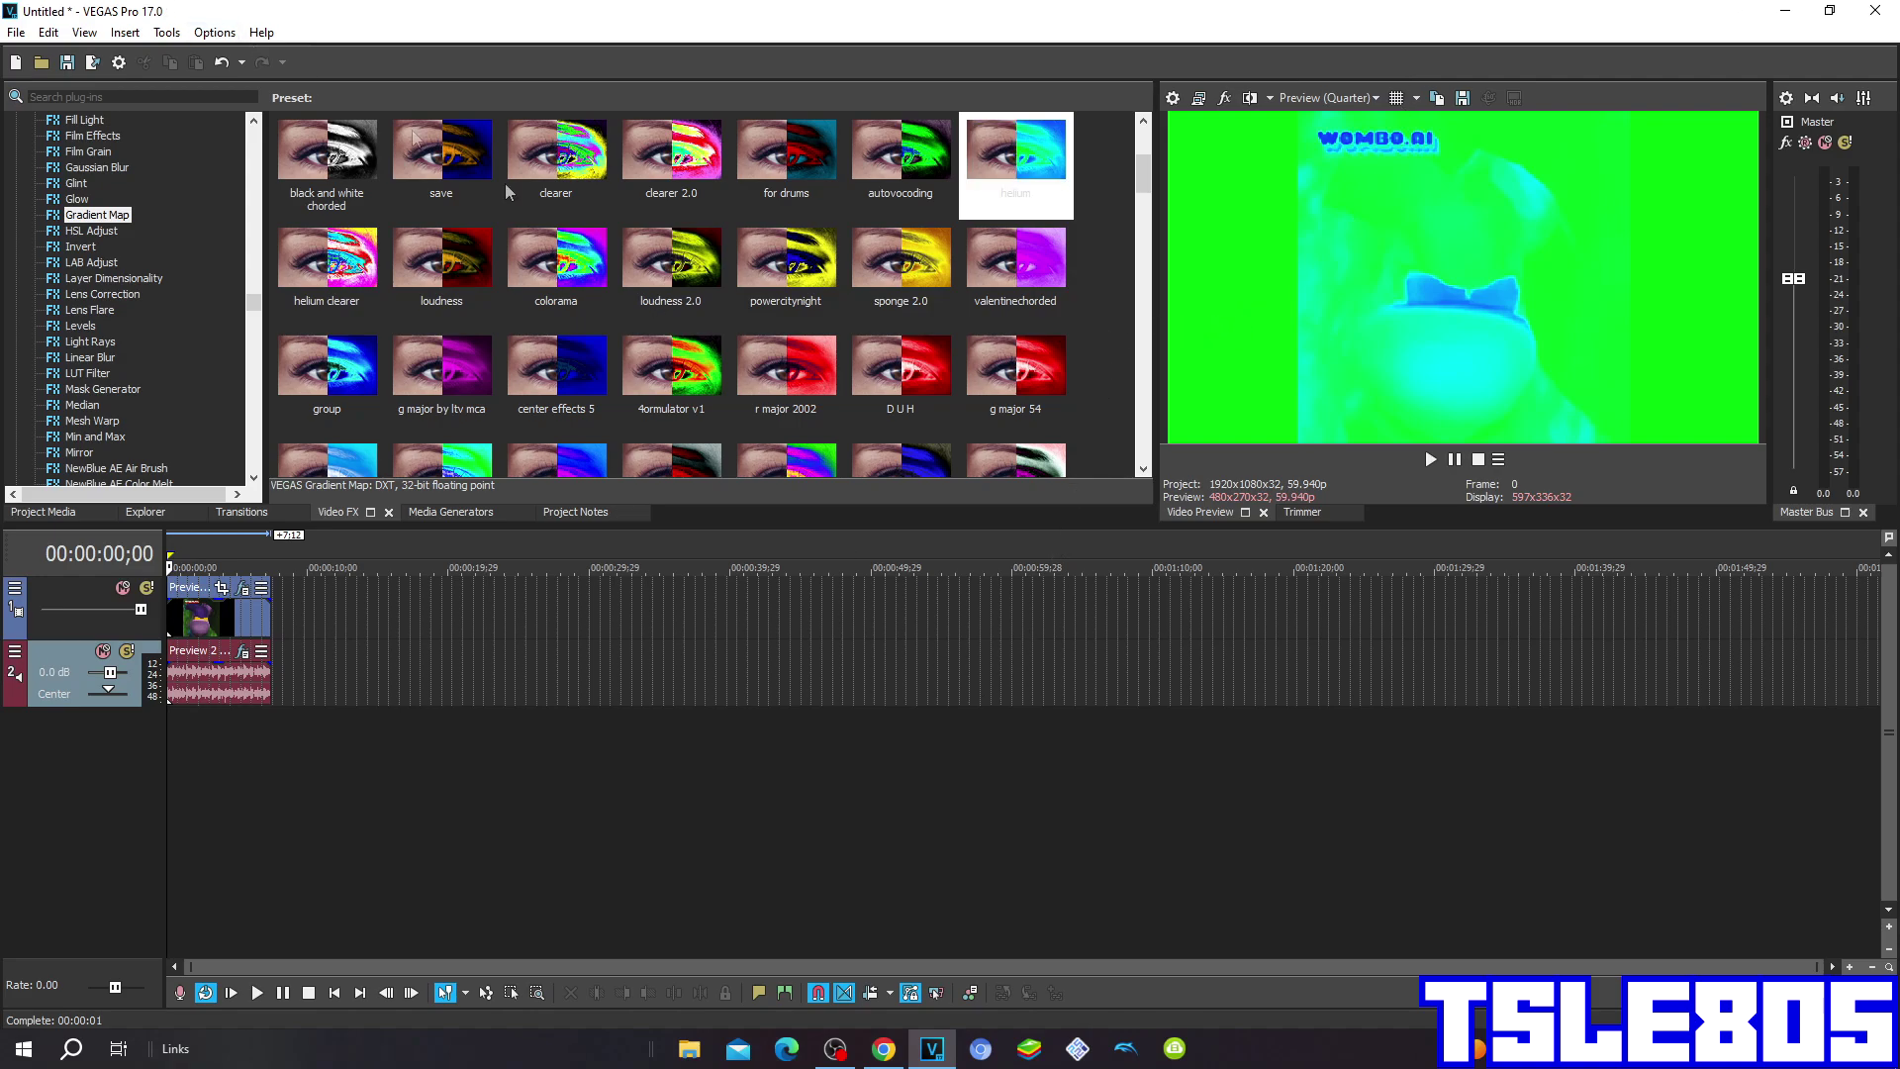
# - Turn the OBS Mic/Aux level down, play the helium clip, then restore OBS
pyautogui.click(835, 1048)
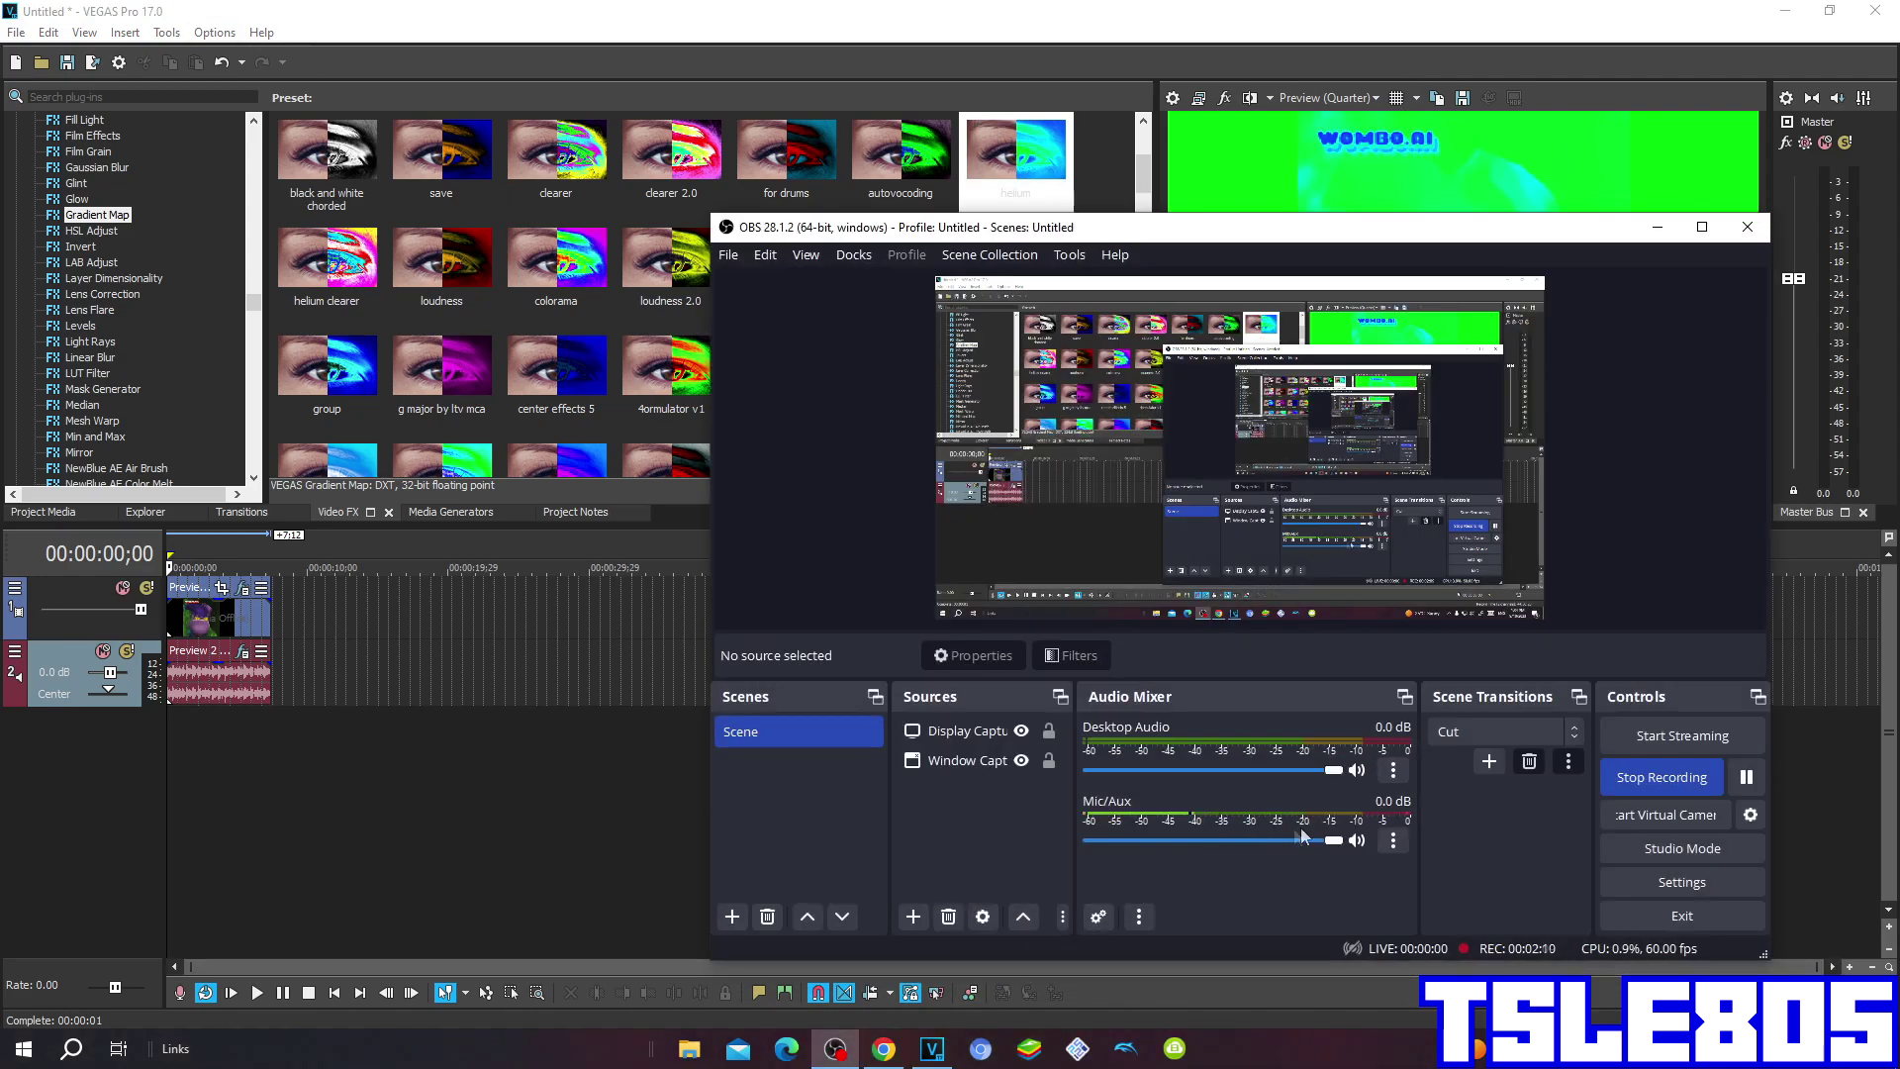
pyautogui.moveTo(1331, 840); pyautogui.dragTo(1088, 841)
pyautogui.click(1657, 227)
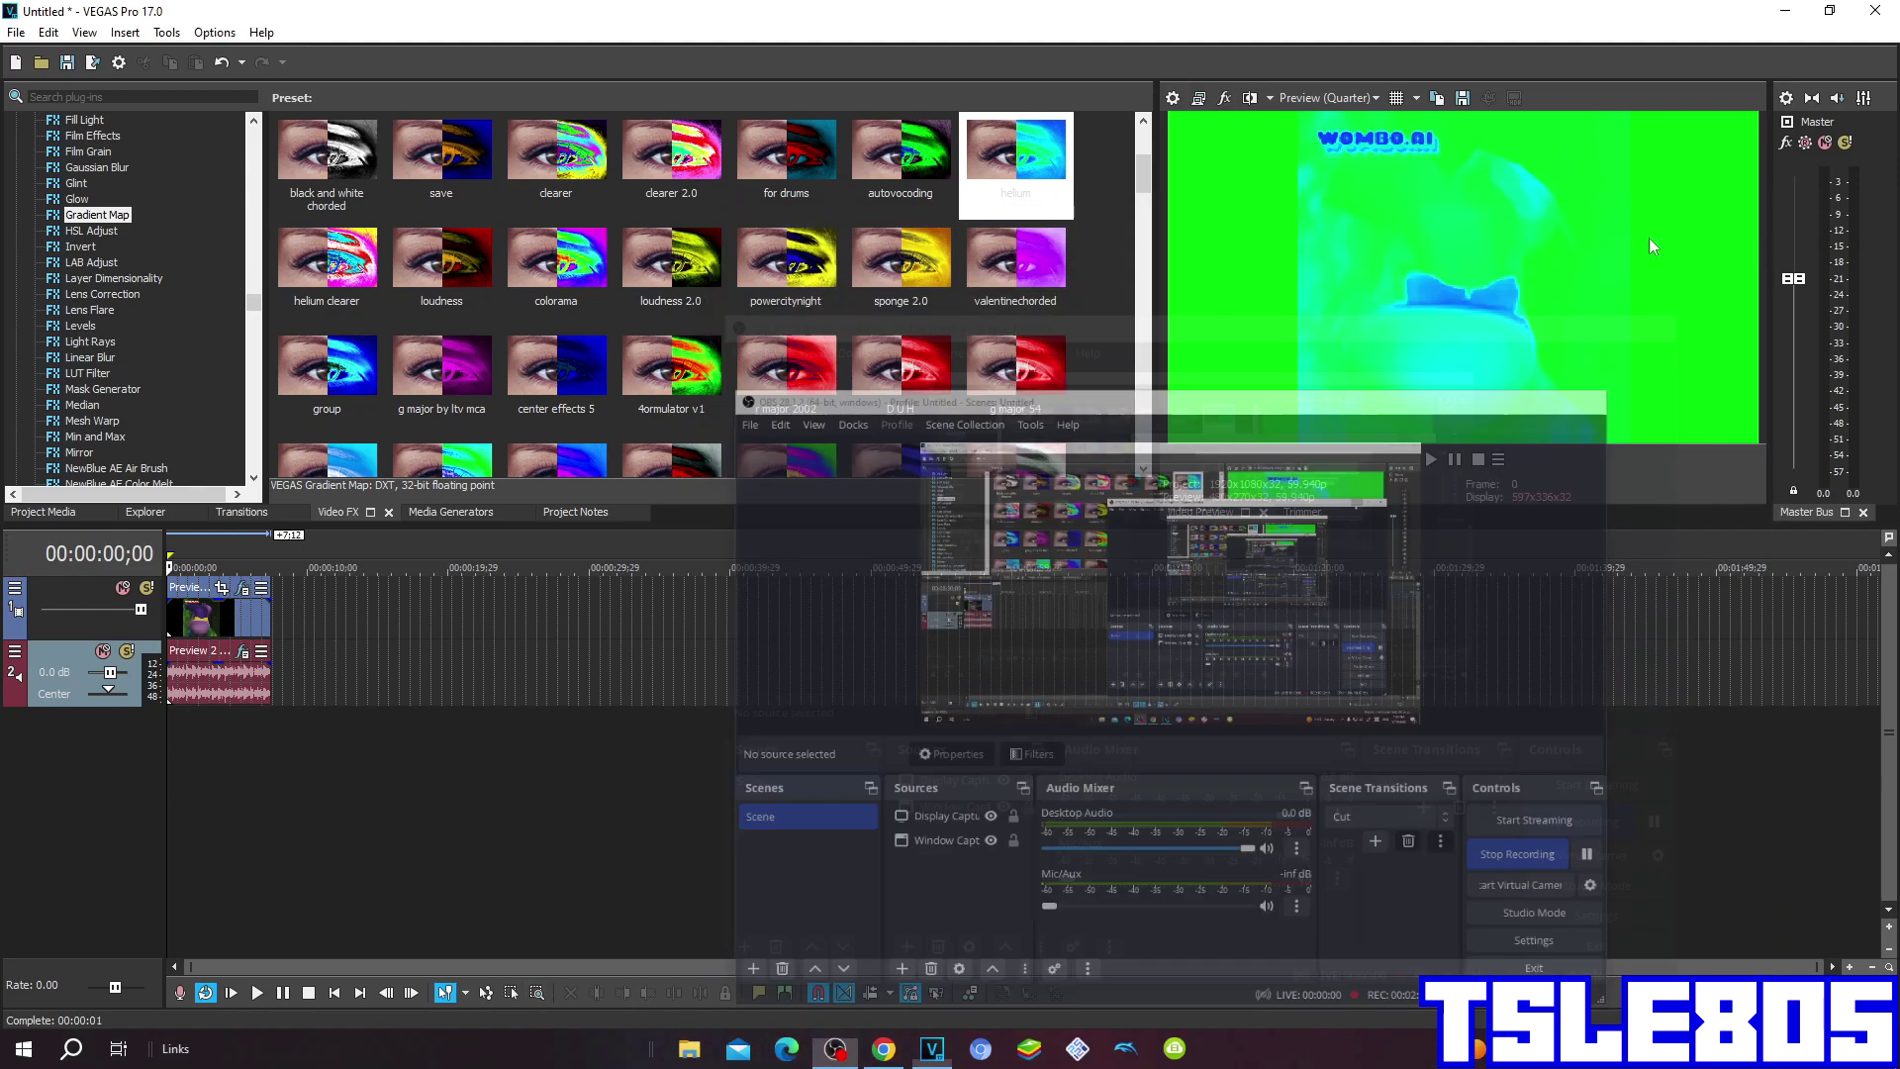
pyautogui.click(1430, 460)
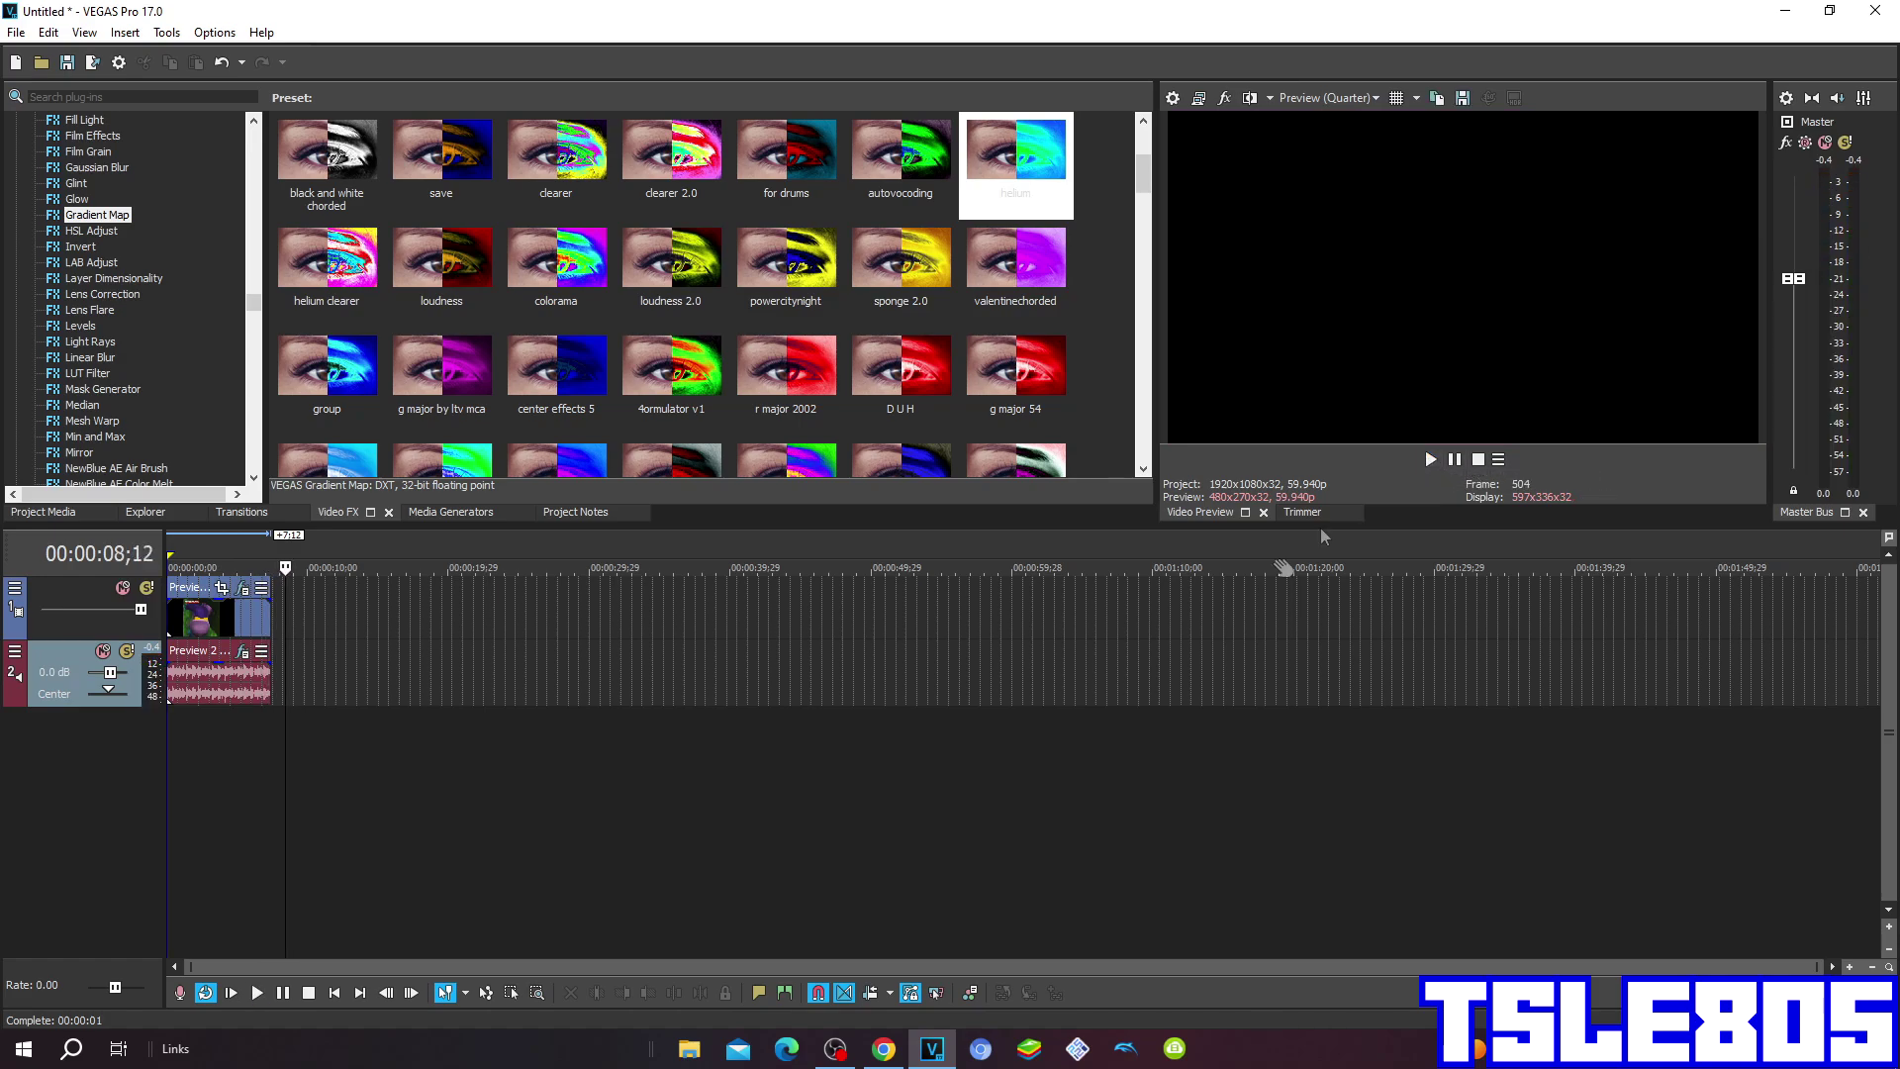
pyautogui.click(837, 1048)
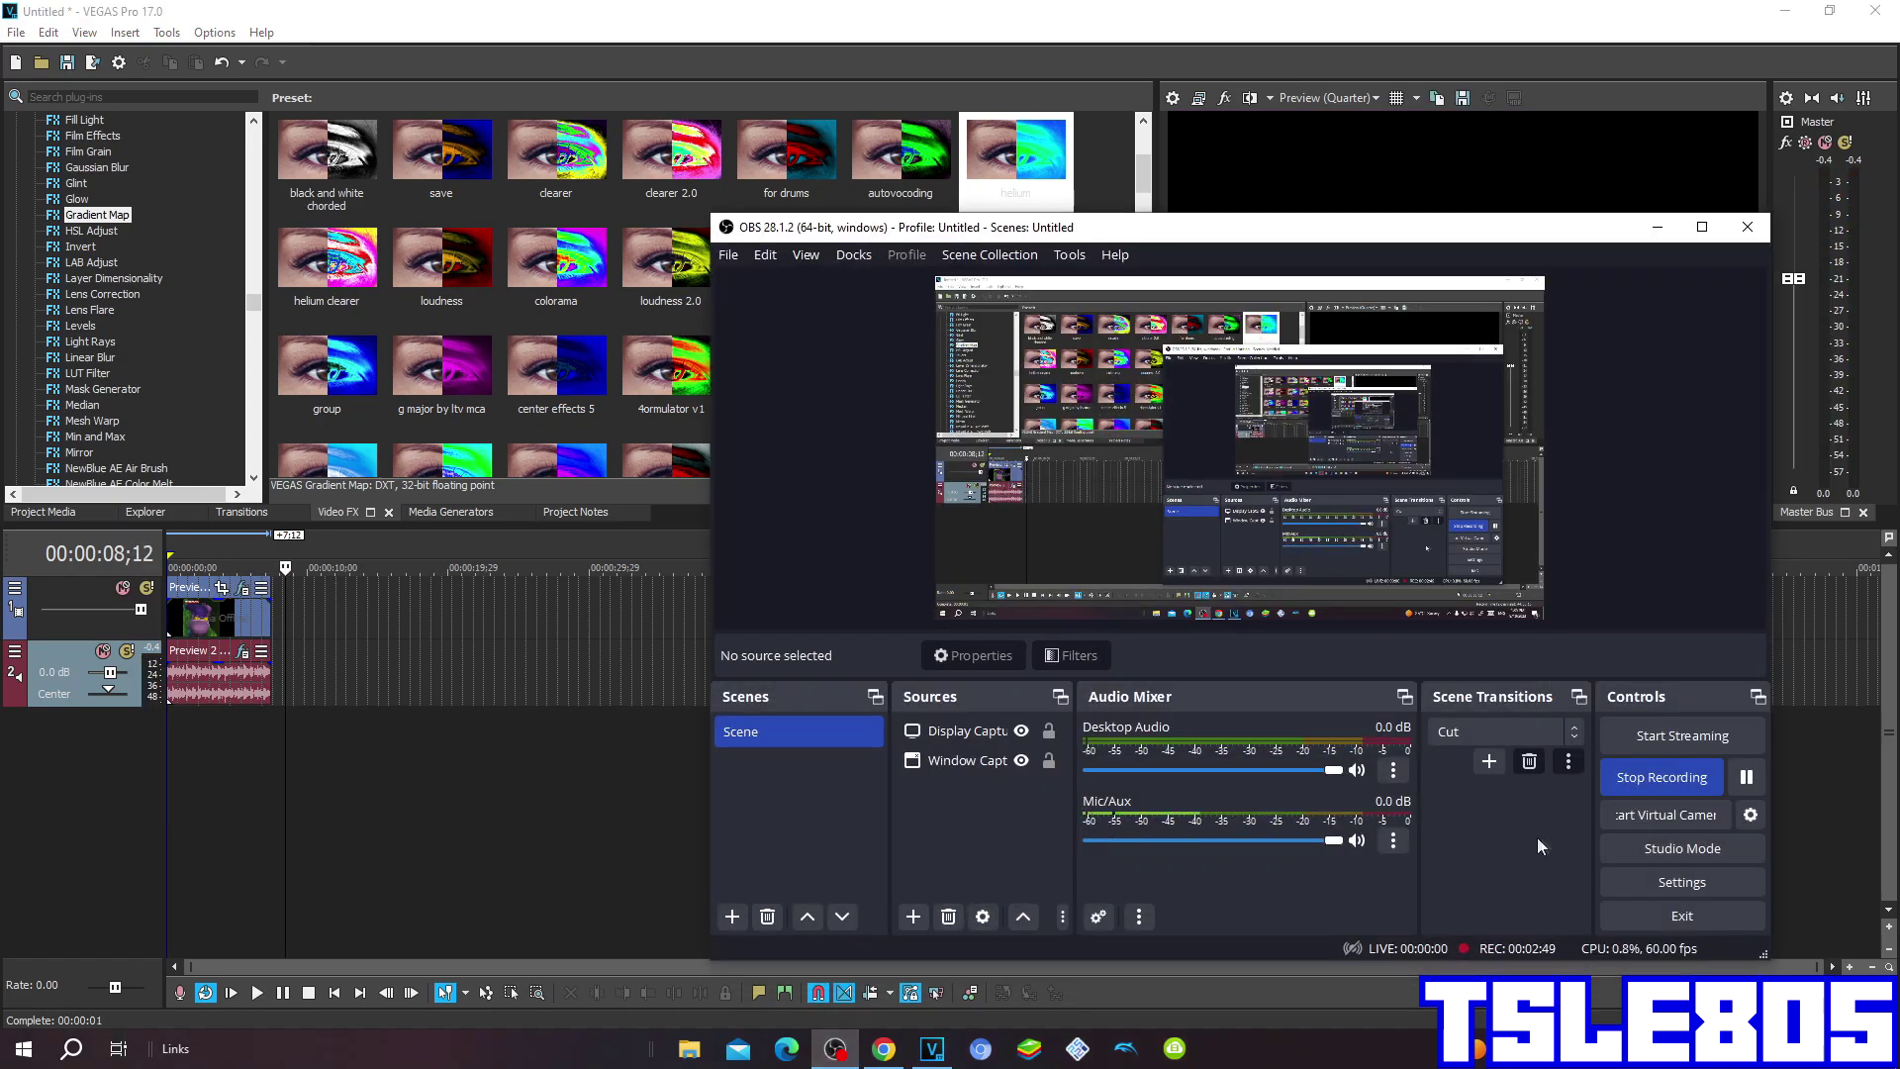